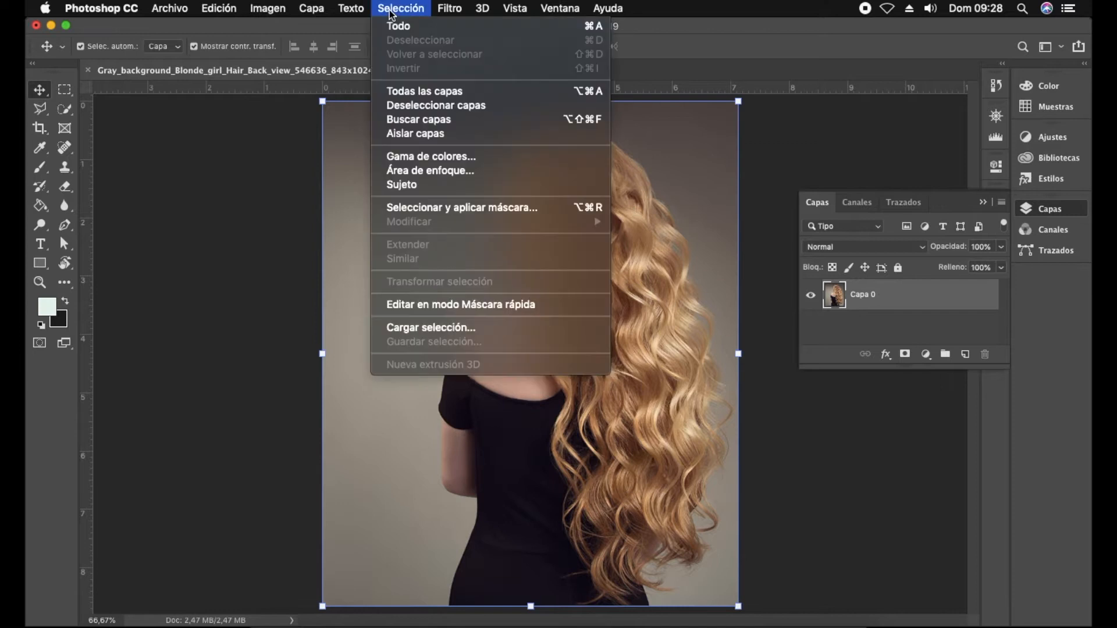
# Step: Select the subject automatically and add the loose curls along the right side of the hair to the selection with the Polygonal Lasso
pyautogui.click(404, 188)
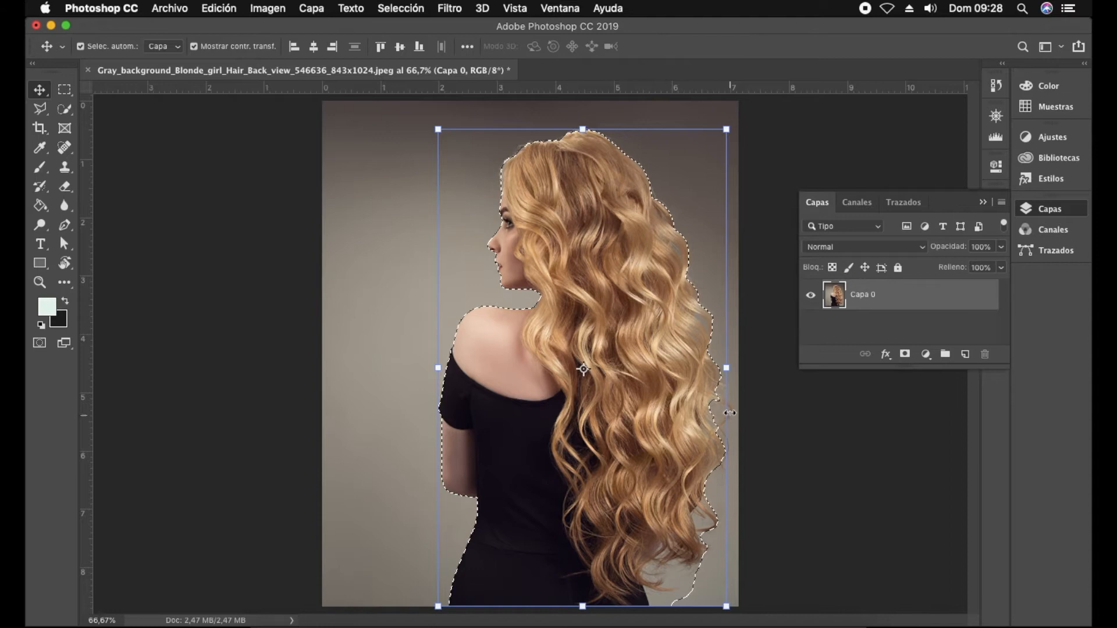
pyautogui.click(38, 113)
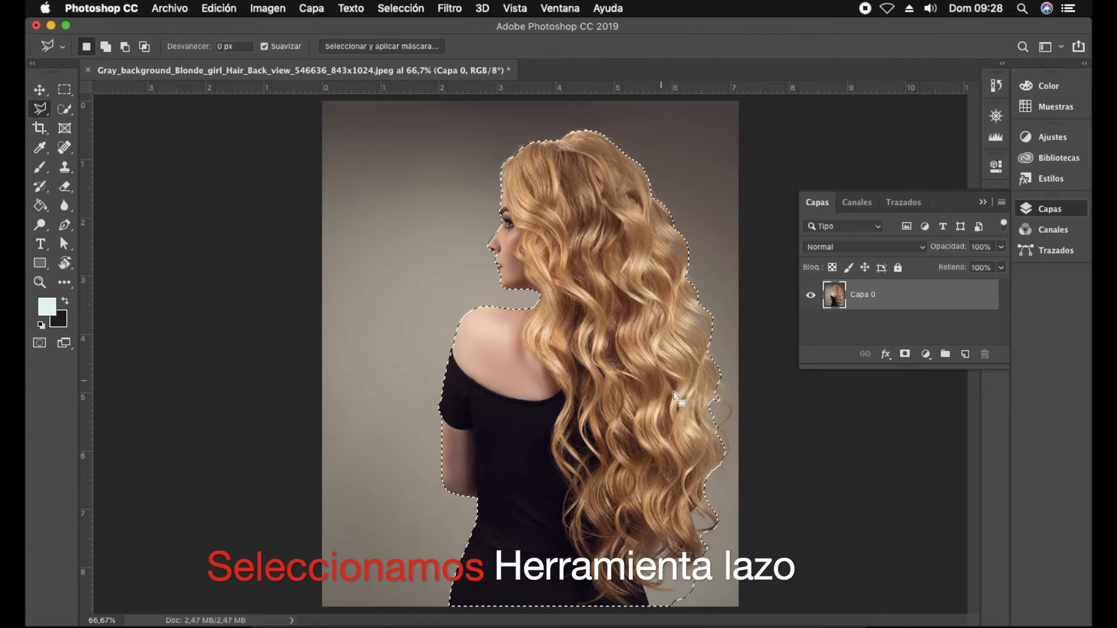
pyautogui.press('shift')
pyautogui.keyDown('shift'); pyautogui.click(719, 370); pyautogui.keyUp('shift')
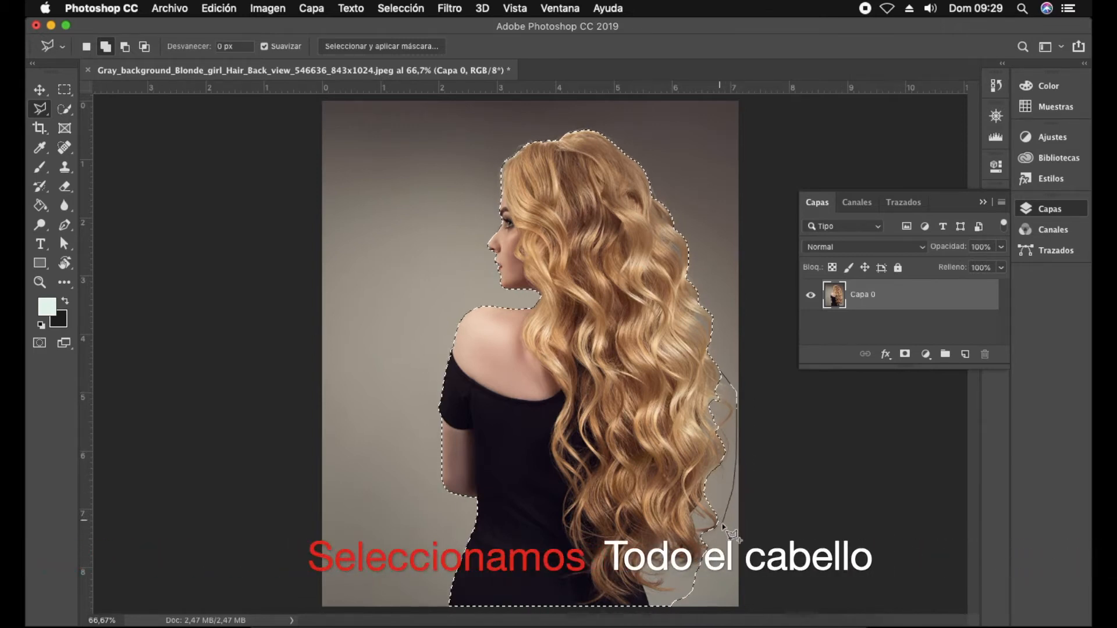
pyautogui.click(721, 569)
pyautogui.click(715, 588)
pyautogui.click(669, 605)
pyautogui.click(525, 605)
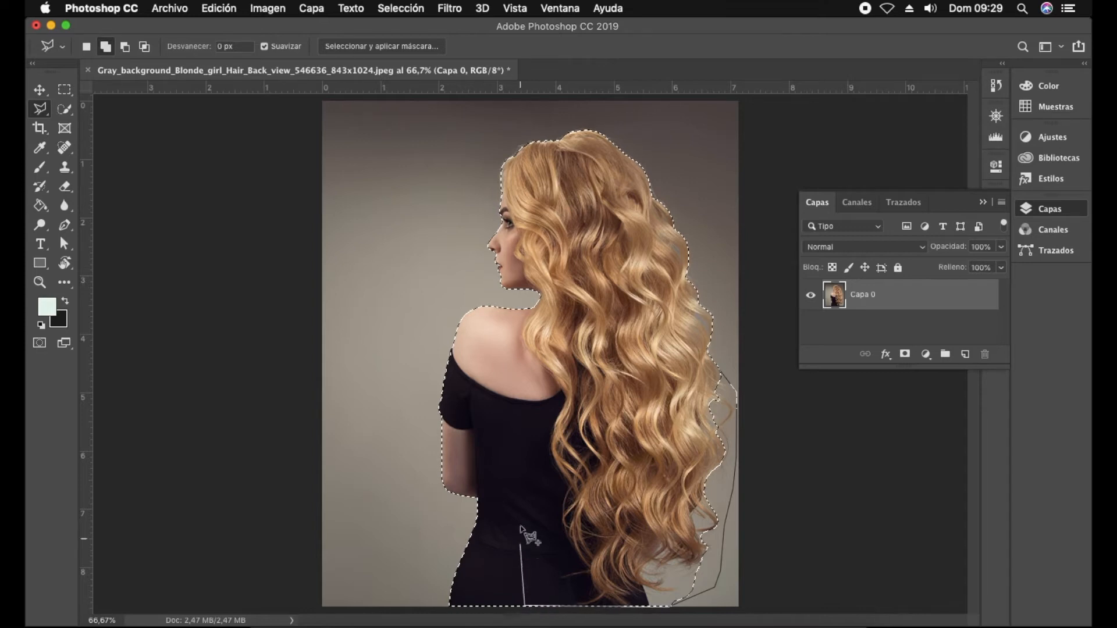
pyautogui.click(530, 356)
pyautogui.click(561, 328)
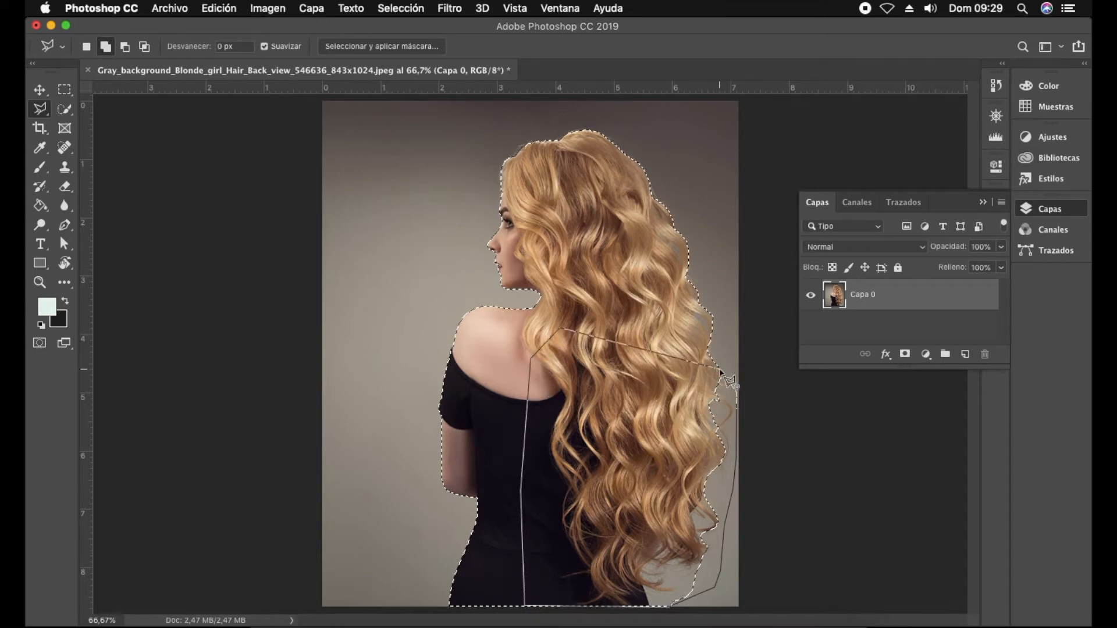
pyautogui.keyDown('shift'); pyautogui.click(721, 372); pyautogui.keyUp('shift')
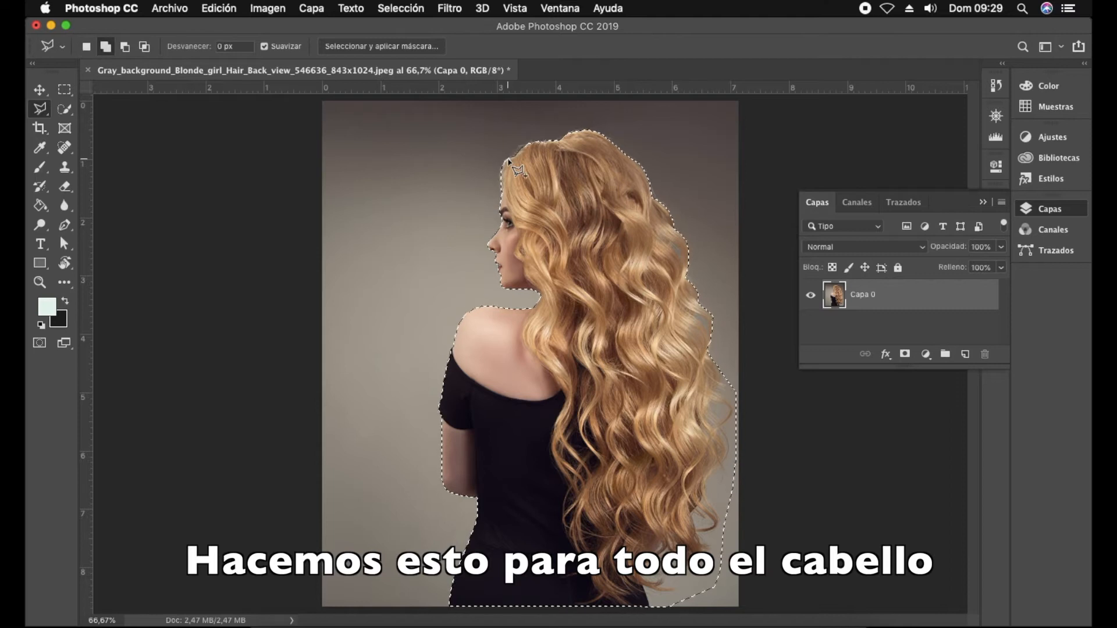
# Step: Add the small area above the forehead at the crown's front edge to the selection with the Polygonal Lasso
pyautogui.click(514, 138)
pyautogui.click(532, 133)
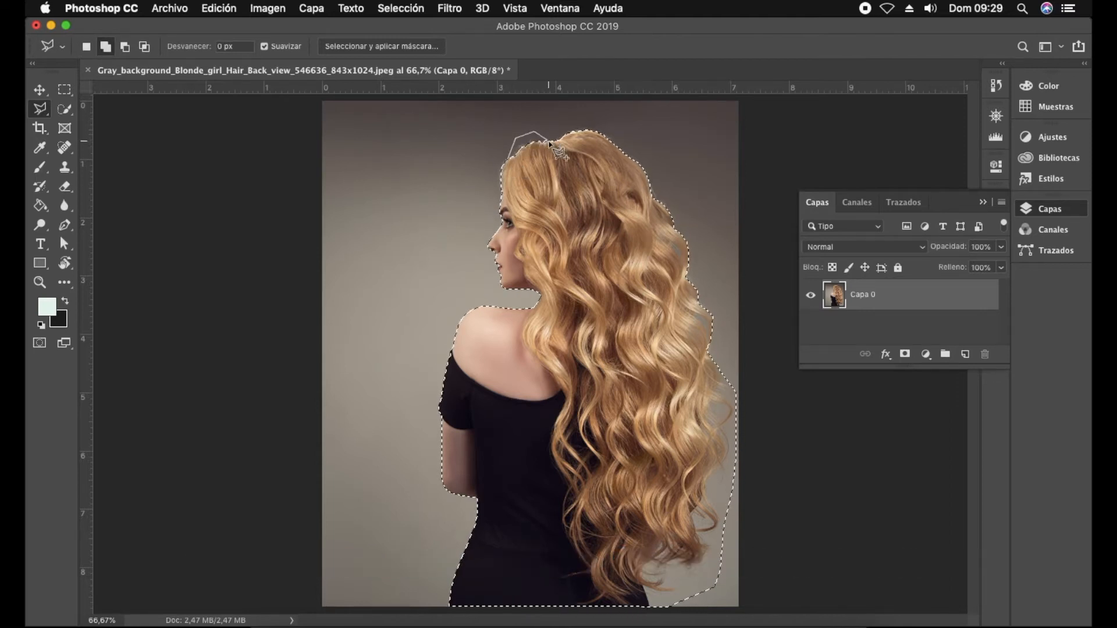
pyautogui.click(541, 153)
pyautogui.click(513, 170)
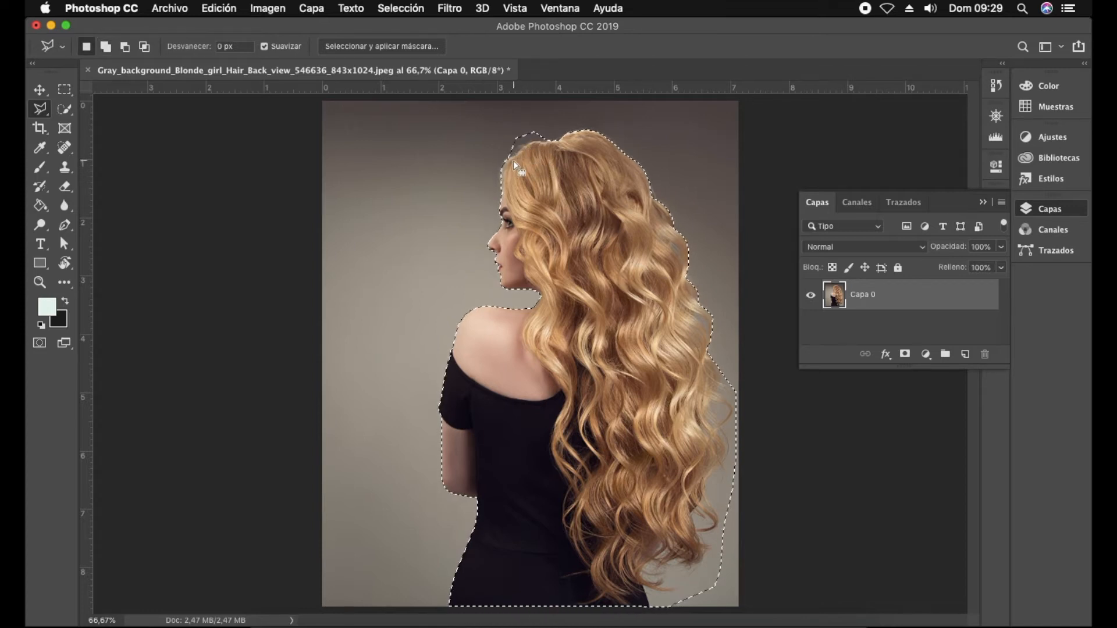
# Step: Open the selection in Select and Mask and brush away the background patch above the forehead with the Refine Edge Brush
pyautogui.click(394, 12)
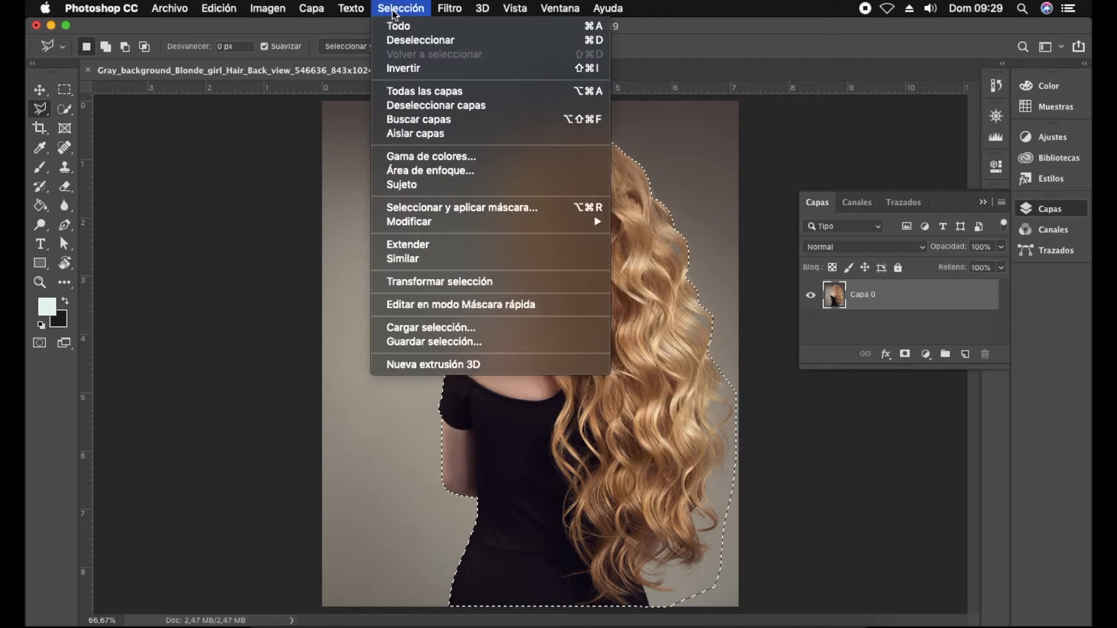
pyautogui.click(433, 211)
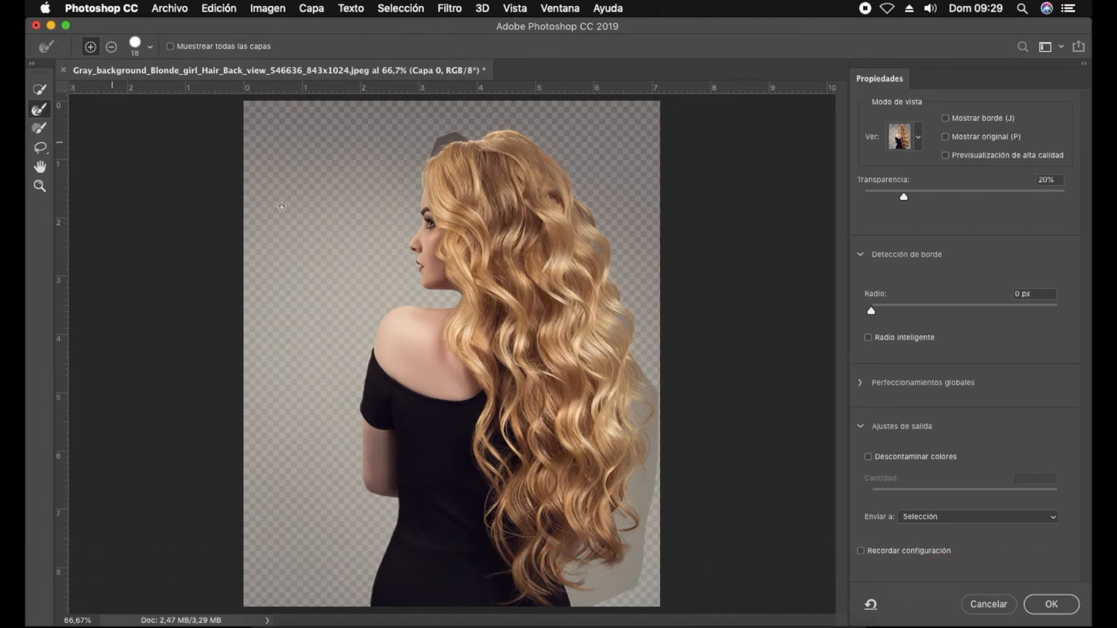
pyautogui.press('super+plus')
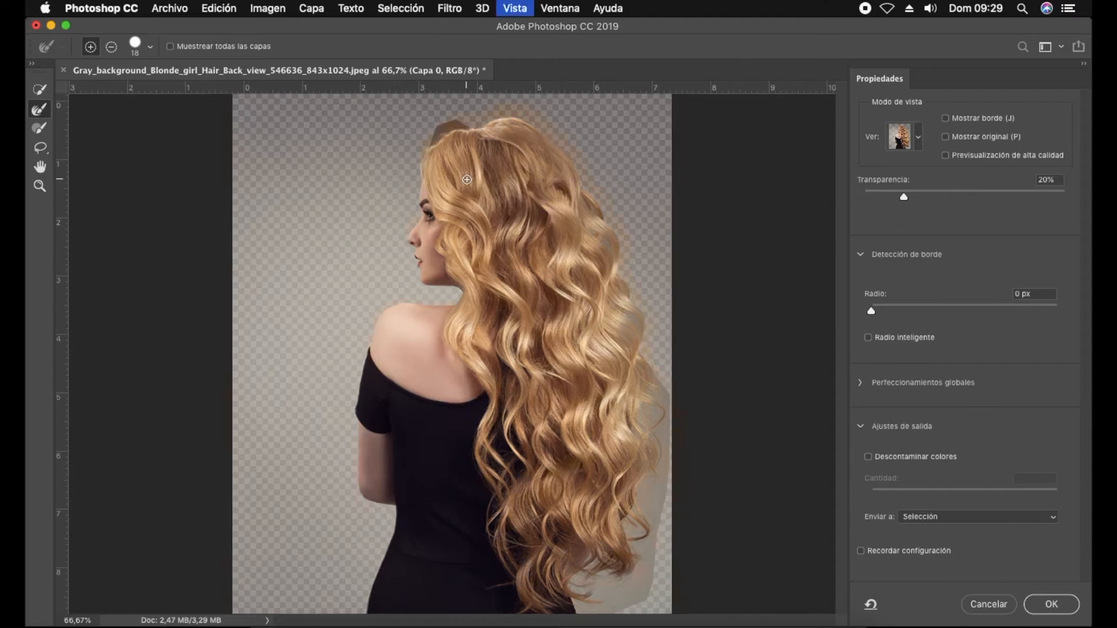
pyautogui.scroll(5, 490, 158)
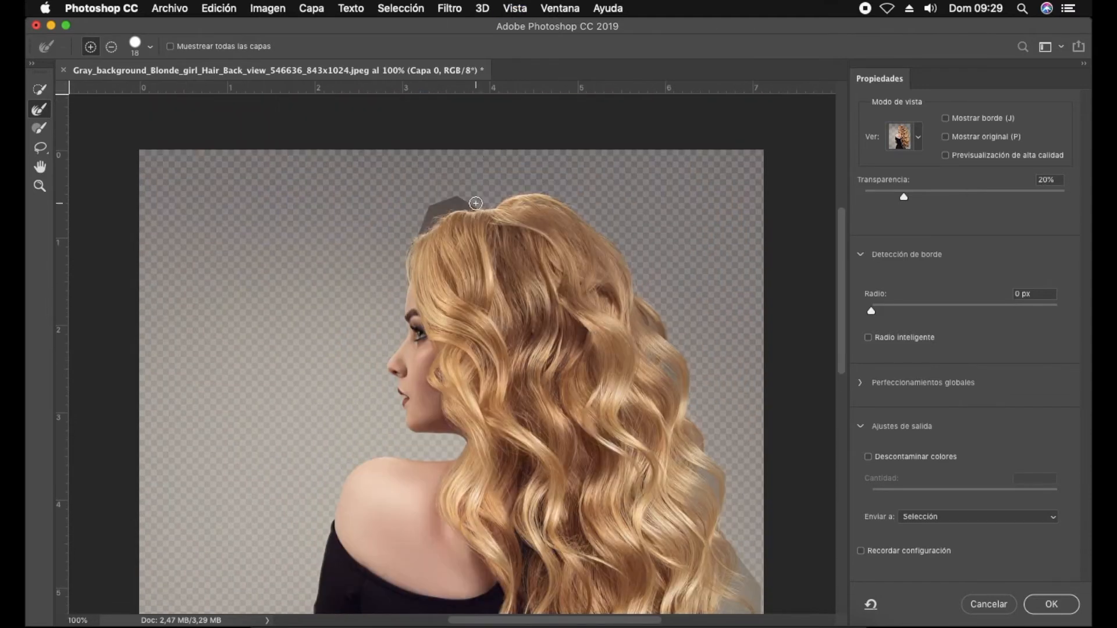
pyautogui.moveTo(449, 205); pyautogui.dragTo(420, 226)
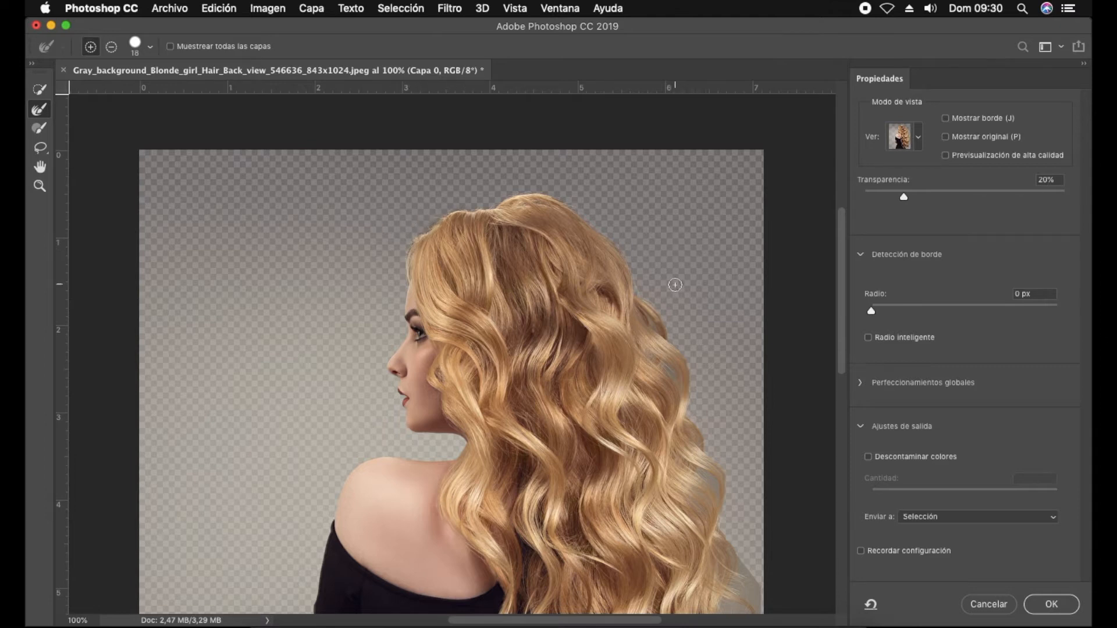
# Step: Refine the selection edge down the outer right side of the curls with the Refine Edge Brush, removing the gray background between strands
pyautogui.scroll(-1, 695, 326)
pyautogui.scroll(-2, 698, 329)
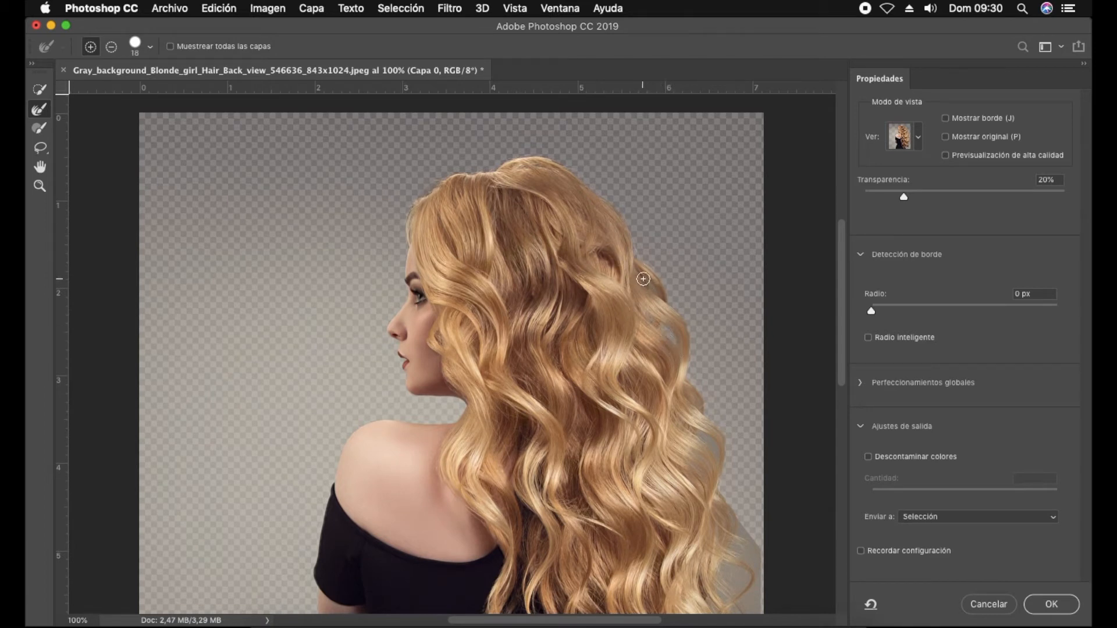
pyautogui.scroll(-3, 687, 325)
pyautogui.scroll(-3, 751, 391)
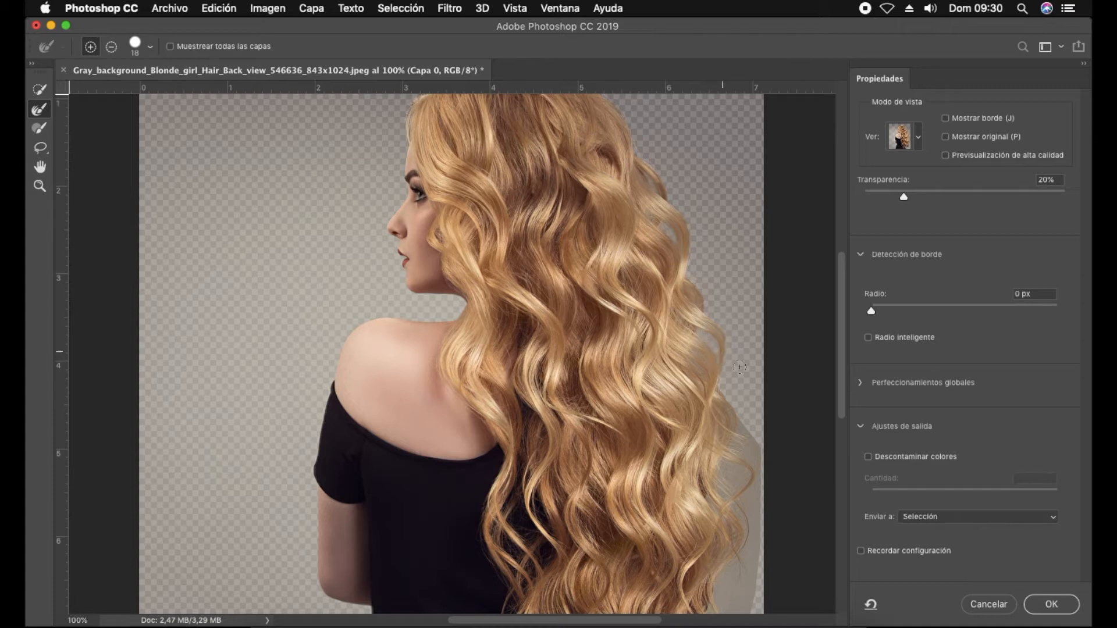
pyautogui.scroll(-2, 701, 337)
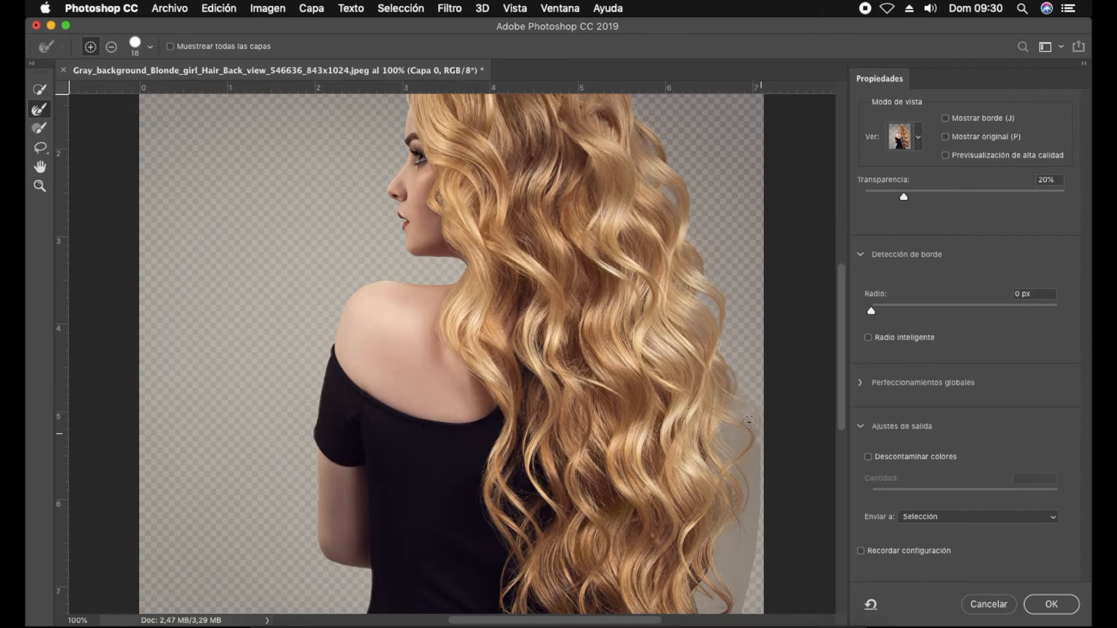
pyautogui.scroll(-3, 768, 465)
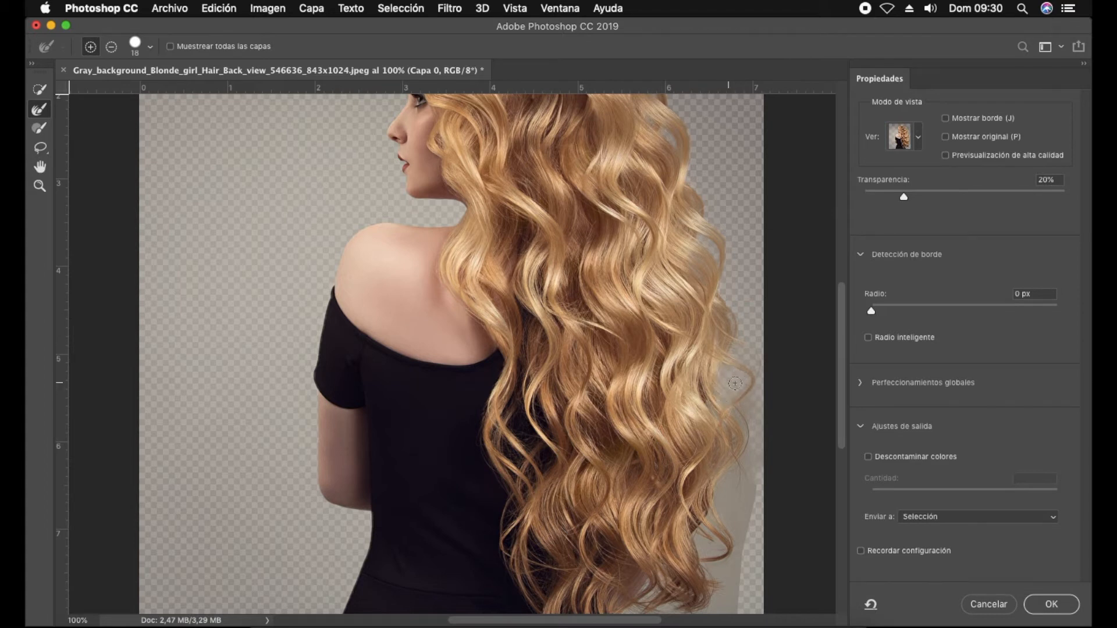
pyautogui.scroll(-3, 736, 387)
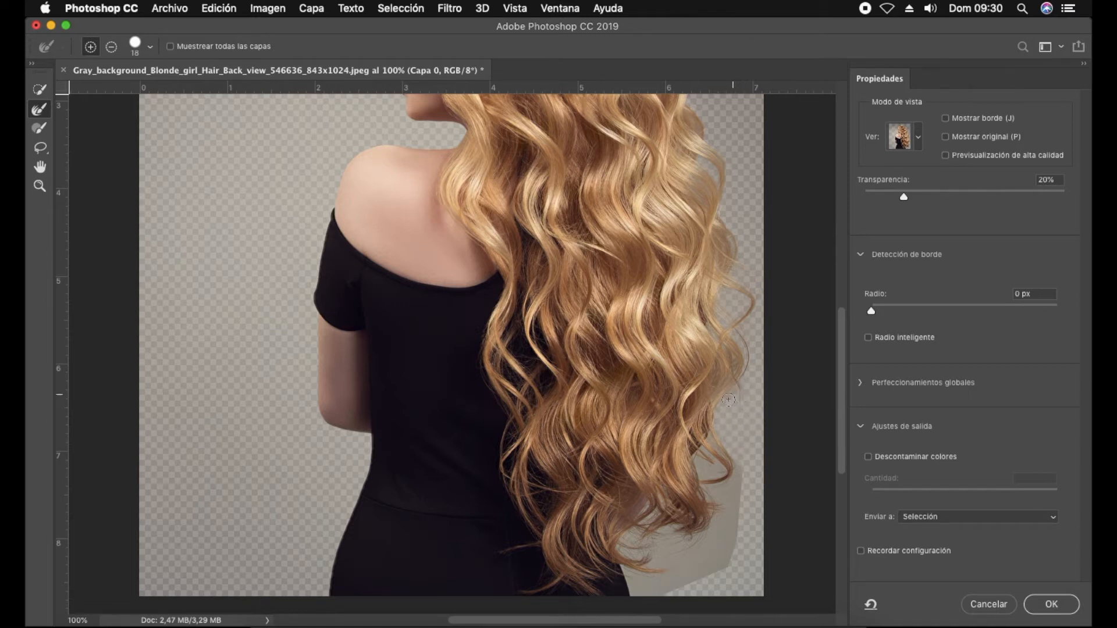
pyautogui.scroll(-3, 755, 431)
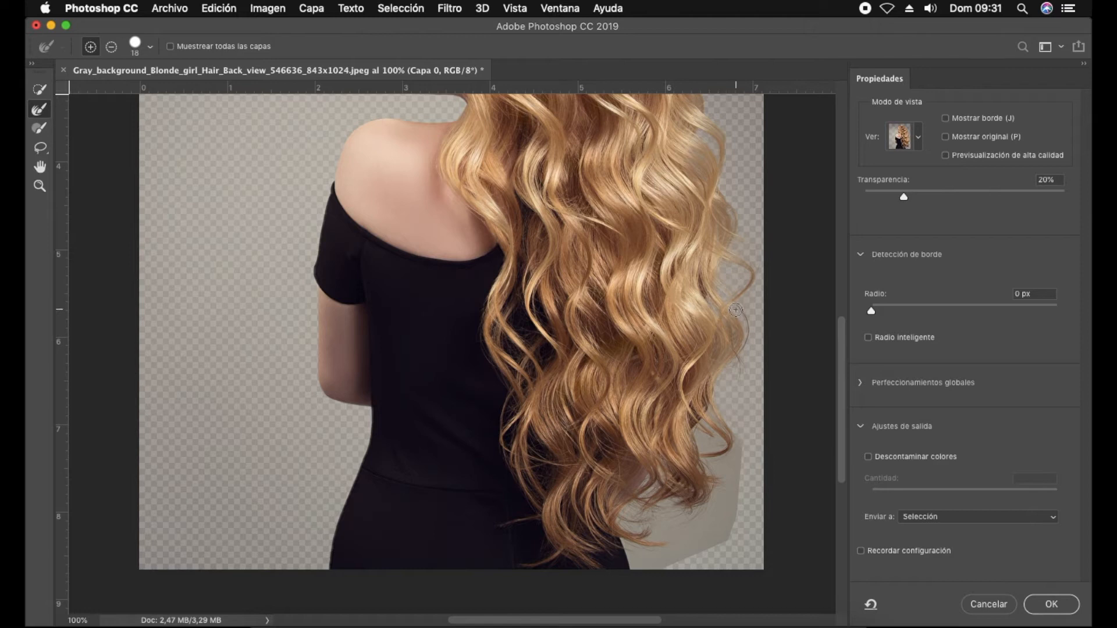
pyautogui.scroll(-2, 741, 351)
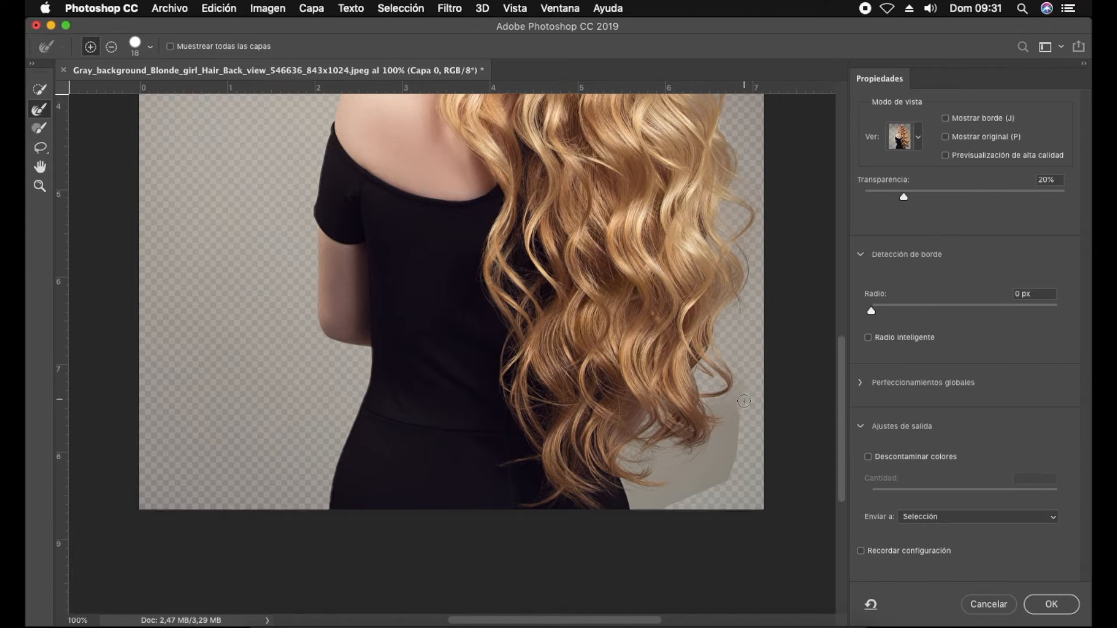
pyautogui.scroll(-3, 740, 373)
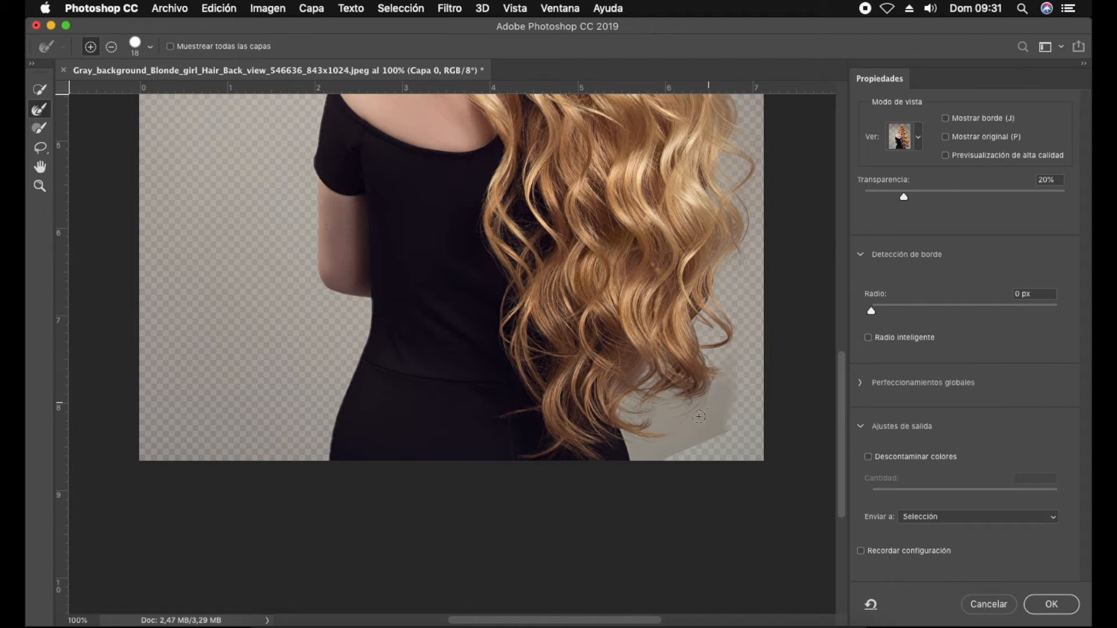
# Step: Brush the Refine Edge Brush over the leftover background around the hair tips beside the skirt
pyautogui.moveTo(730, 372); pyautogui.dragTo(723, 435)
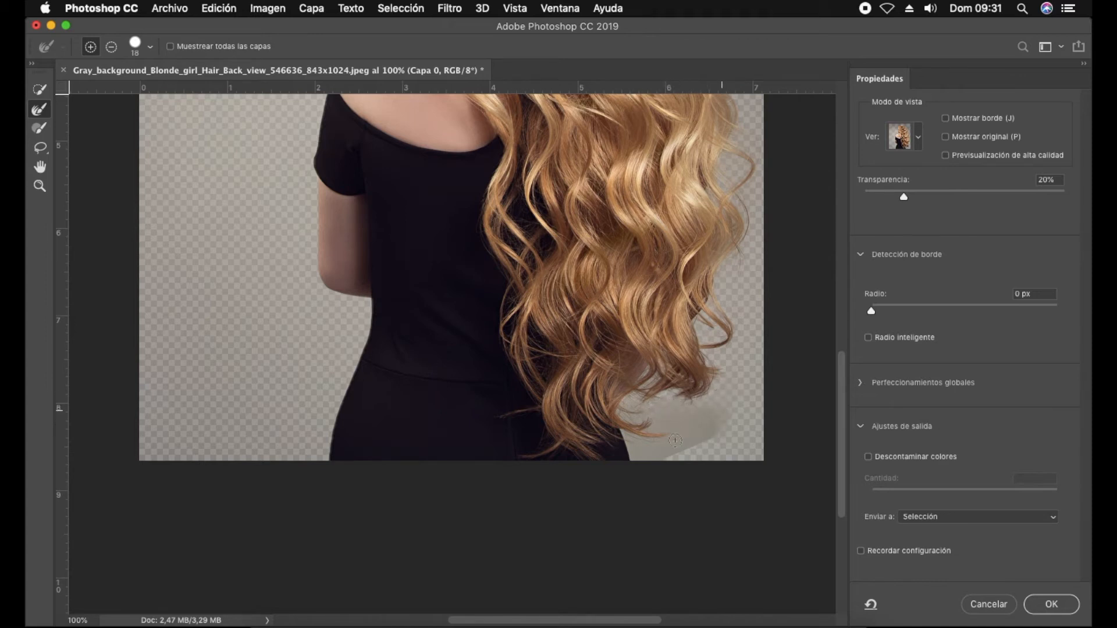
pyautogui.moveTo(718, 428); pyautogui.dragTo(669, 449)
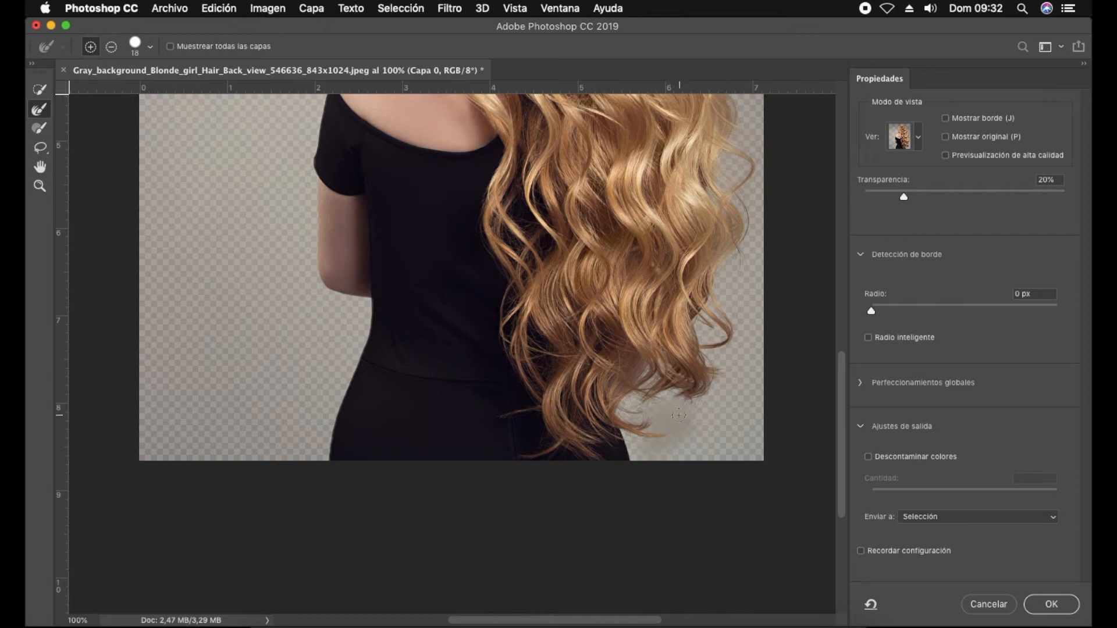
pyautogui.moveTo(658, 428); pyautogui.dragTo(688, 420)
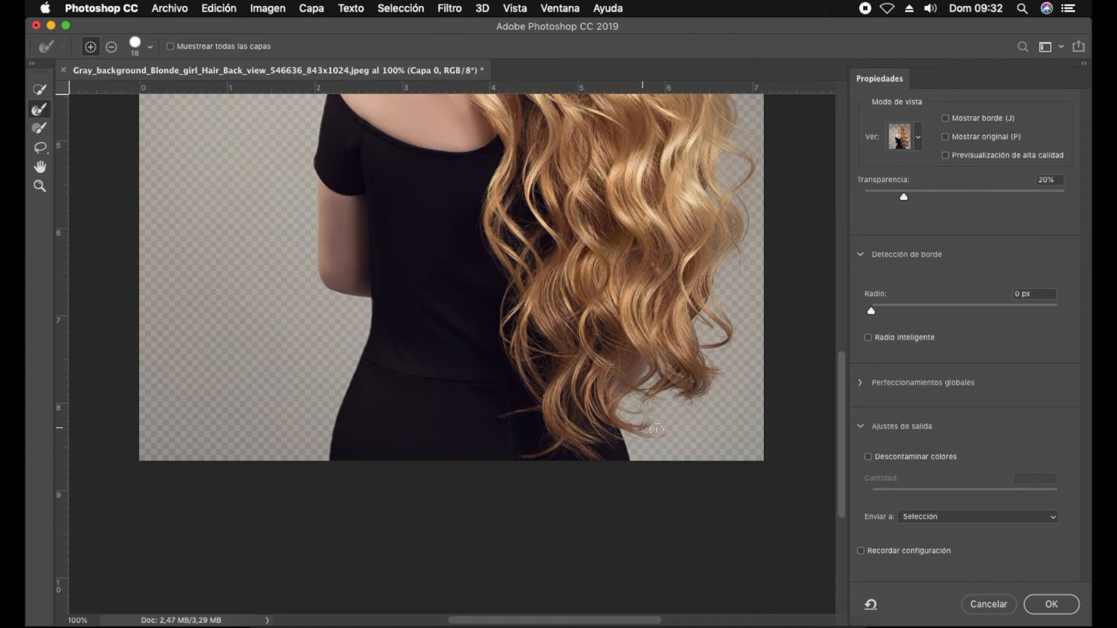
# Step: Examine the refined hair edge from the lower tips up to the crown for leftover background
pyautogui.scroll(2, 693, 431)
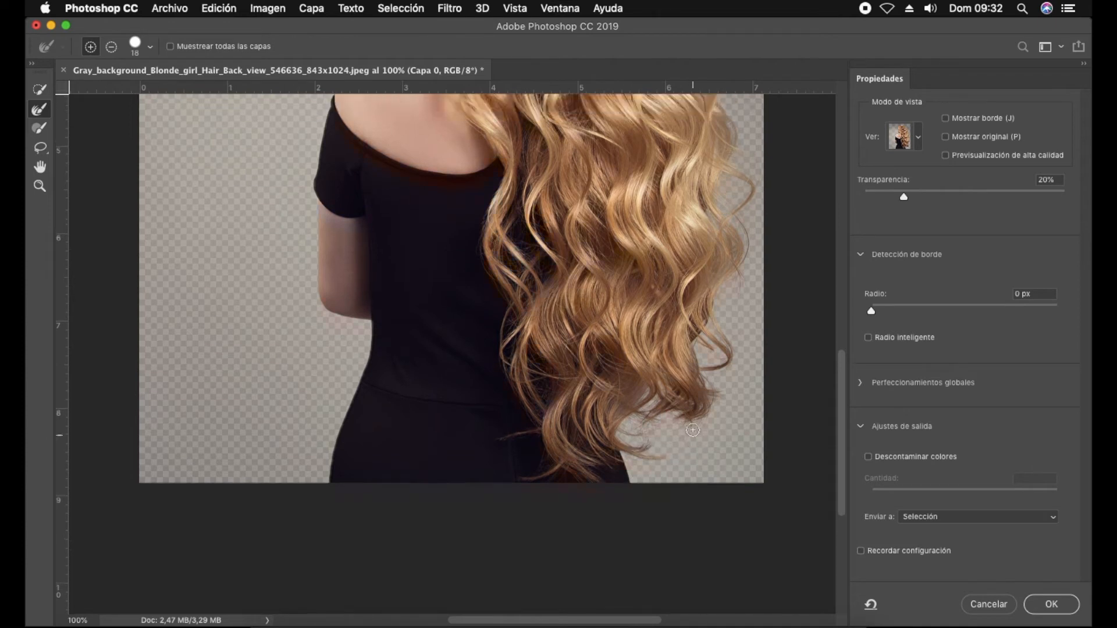
pyautogui.scroll(1, 730, 403)
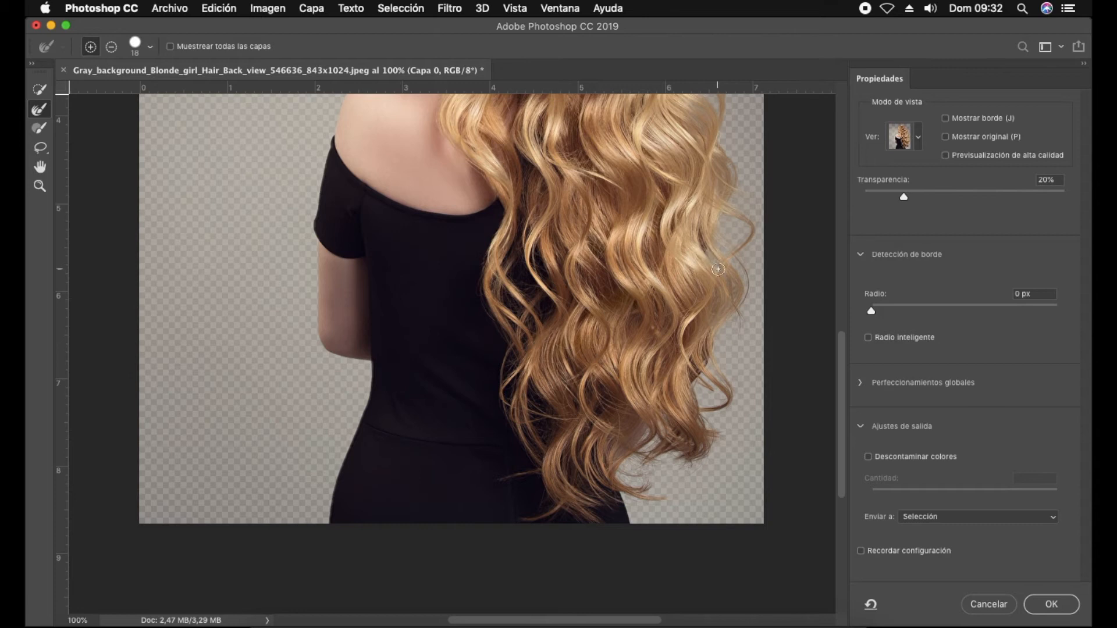
pyautogui.scroll(1, 733, 270)
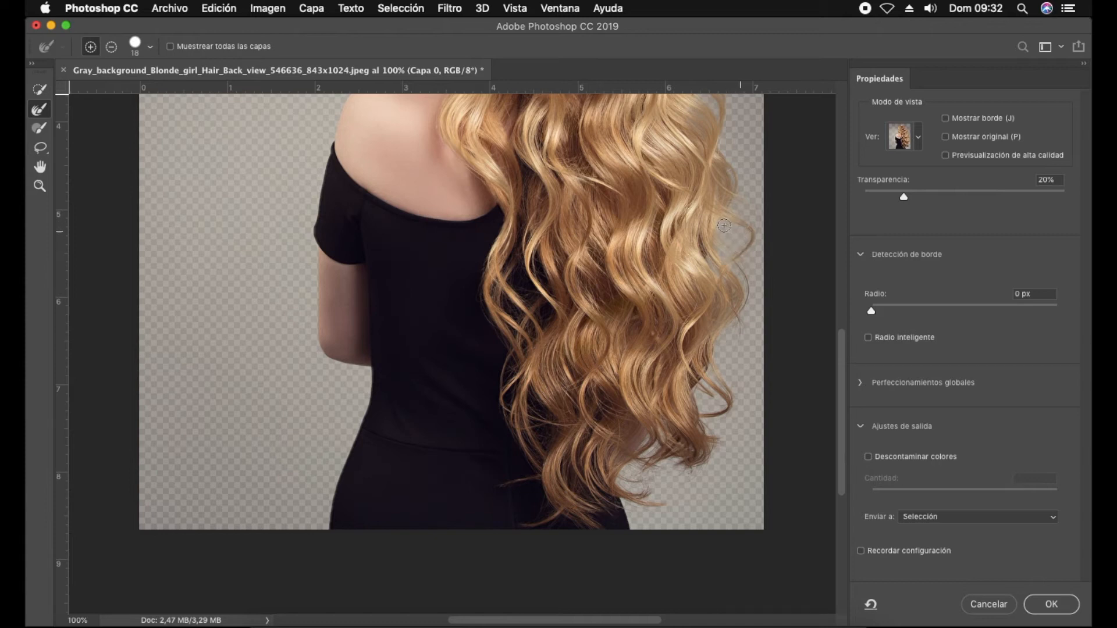
pyautogui.scroll(5, 751, 256)
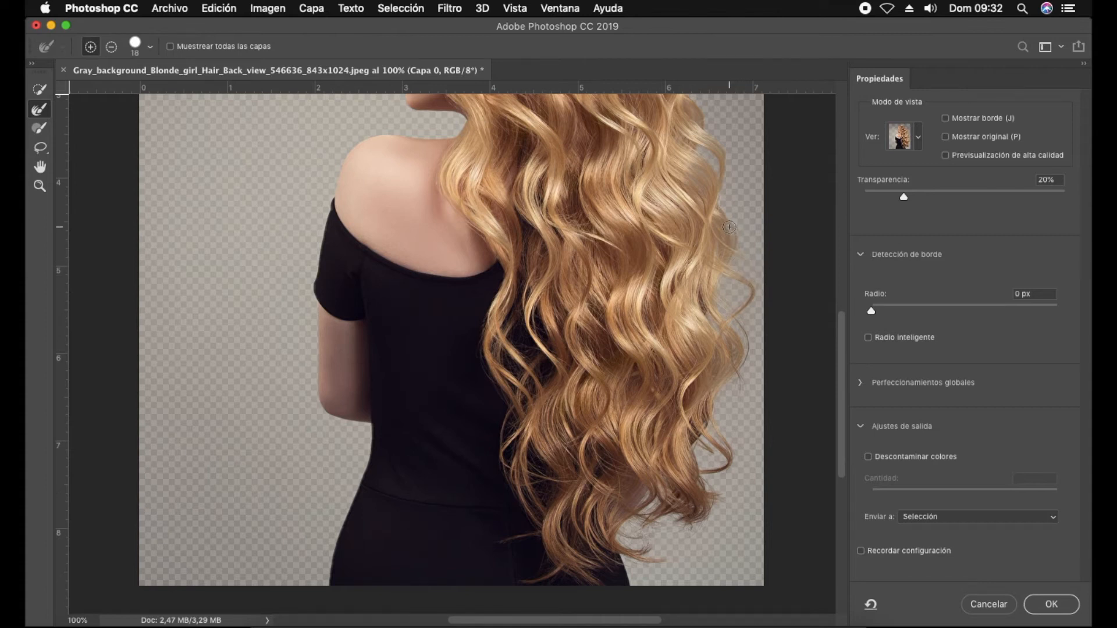
pyautogui.scroll(15, 731, 231)
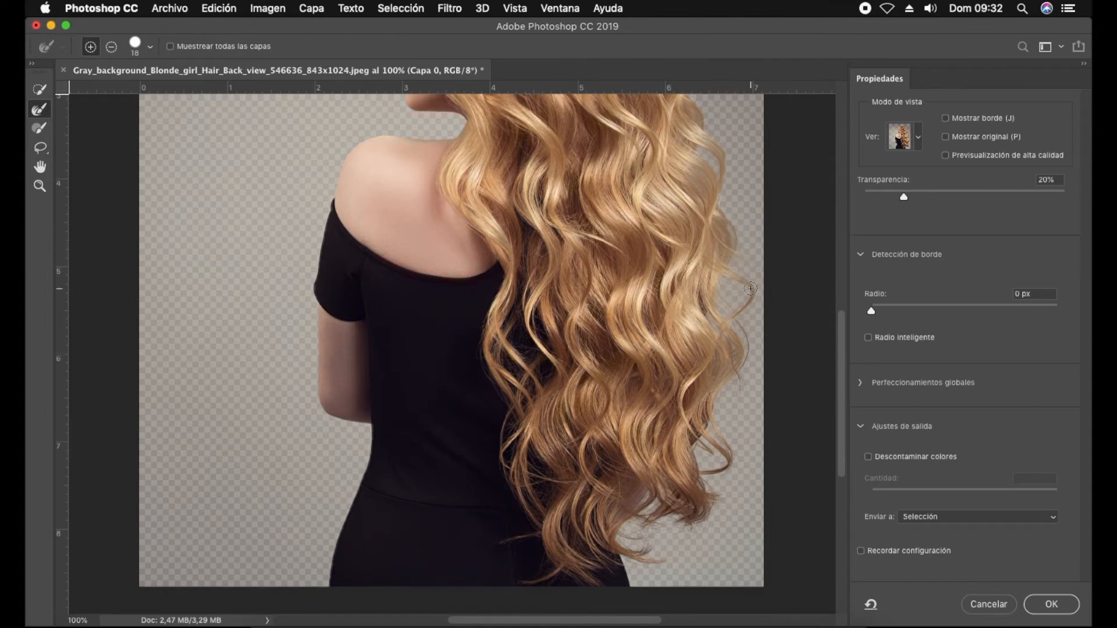
pyautogui.scroll(5, 746, 288)
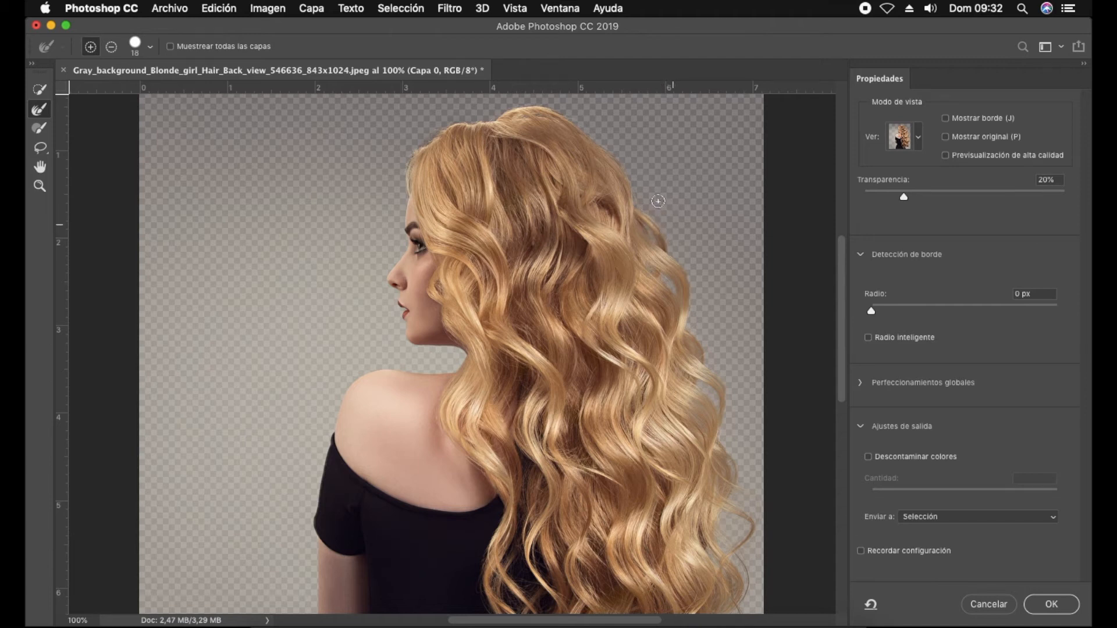
pyautogui.scroll(-10, 660, 217)
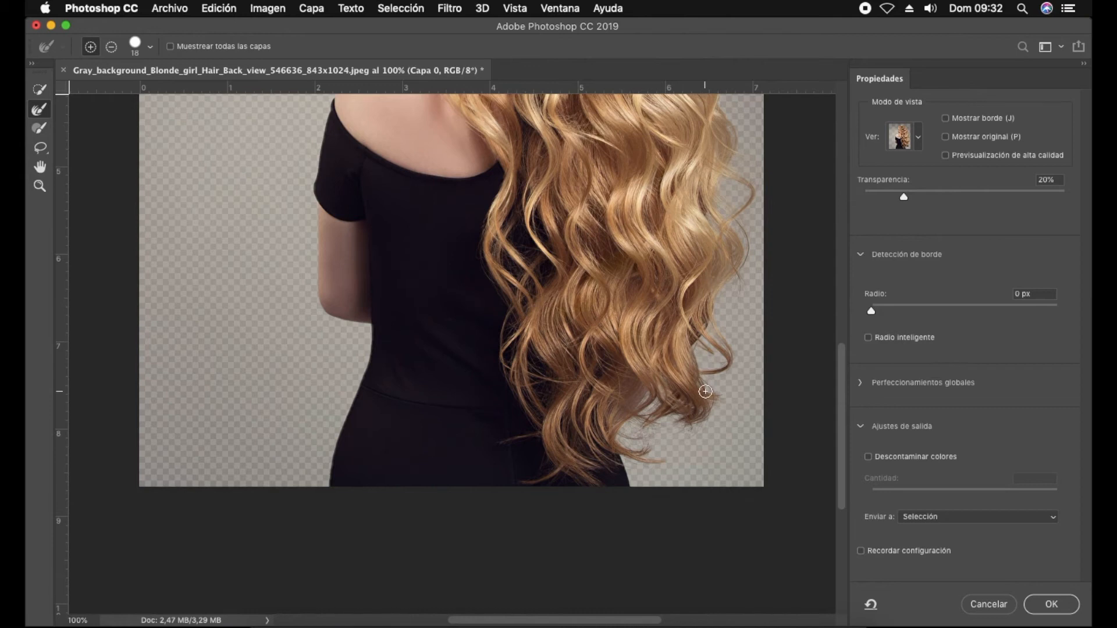
pyautogui.scroll(2, 705, 392)
pyautogui.scroll(3, 705, 391)
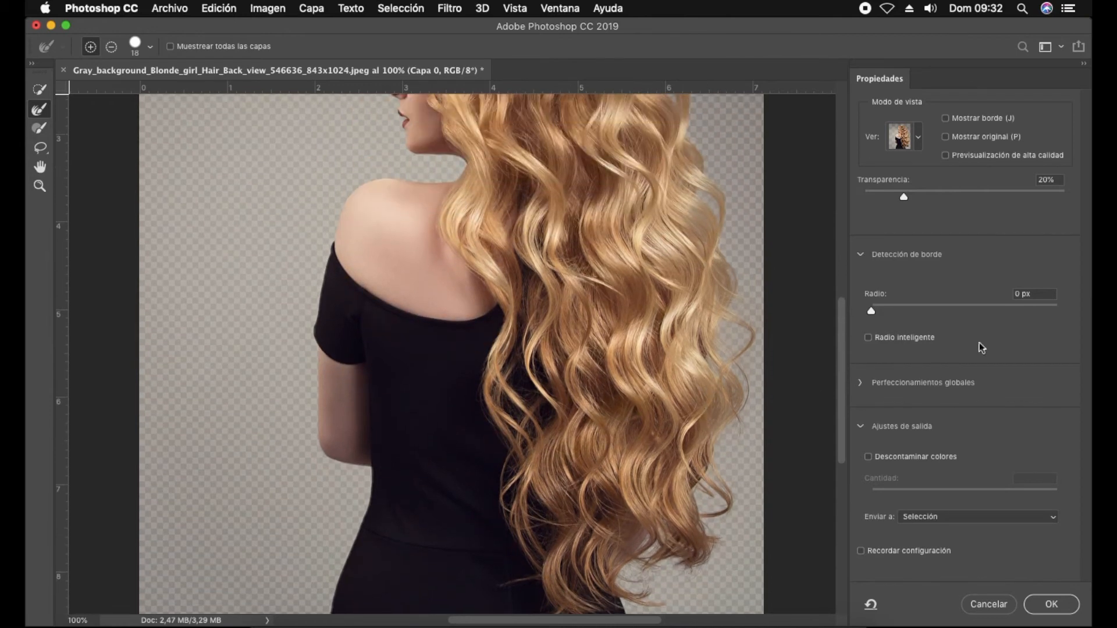
# Step: Set the edge detection radius to 1 px
pyautogui.click(1018, 295)
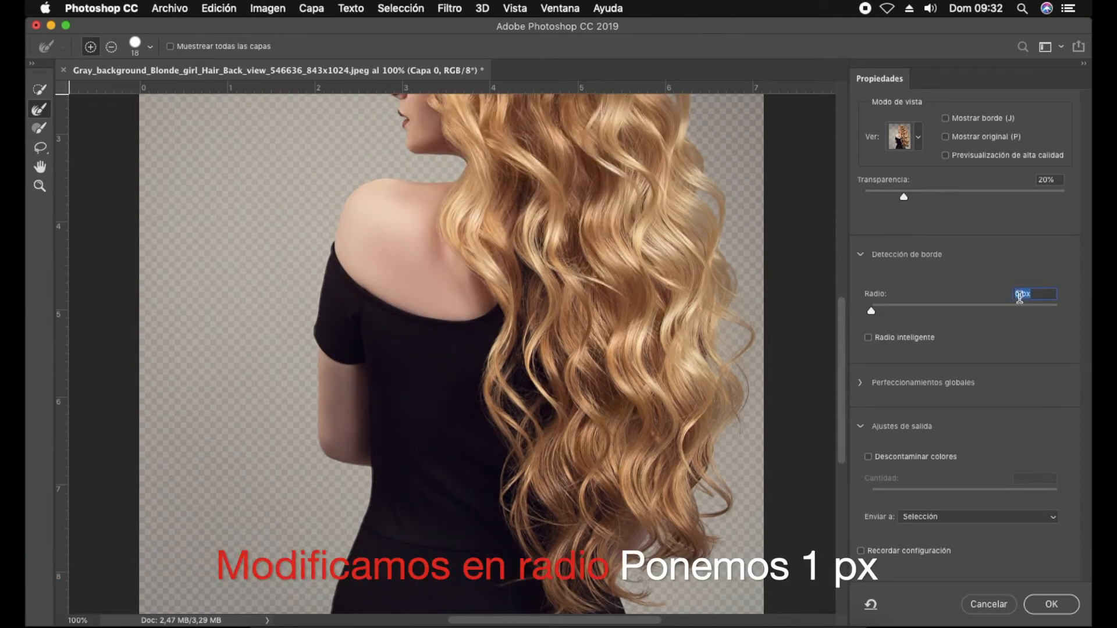
pyautogui.click(1018, 295)
pyautogui.press('BackSpace')
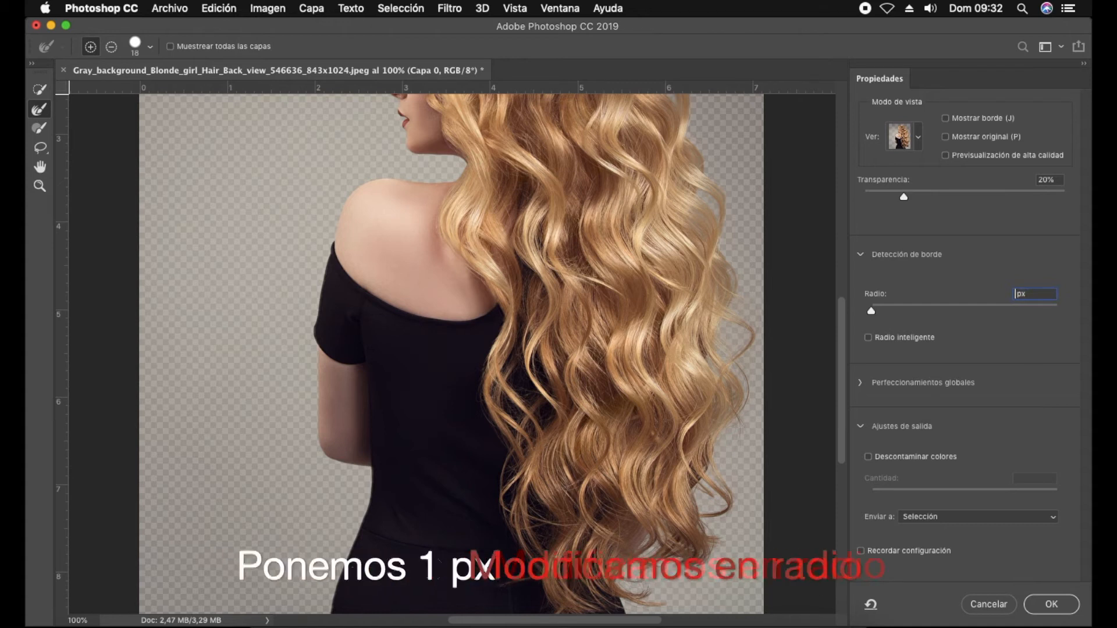
pyautogui.write('1')
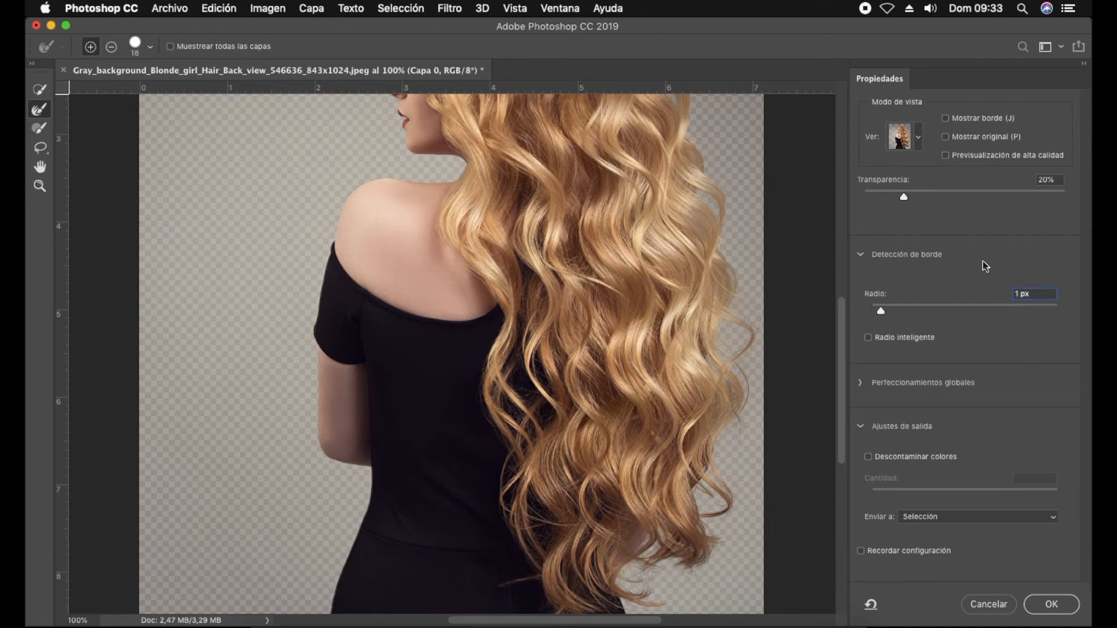
# Step: Enable Smart Radius and output the refined selection to a new layer with a layer mask
pyautogui.click(869, 338)
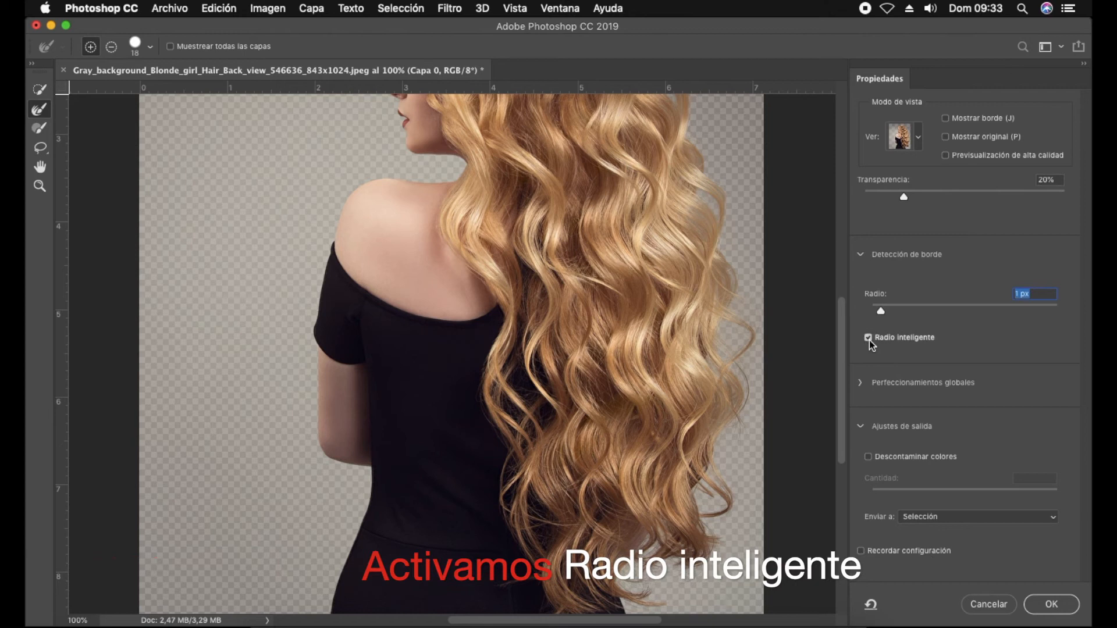
pyautogui.click(1037, 524)
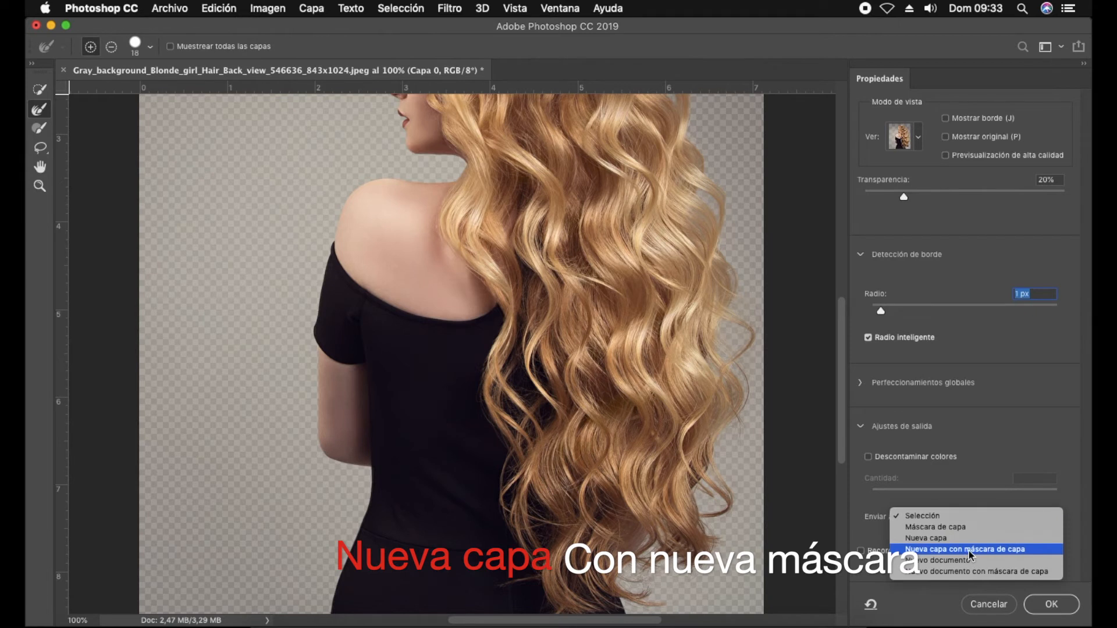
pyautogui.click(968, 550)
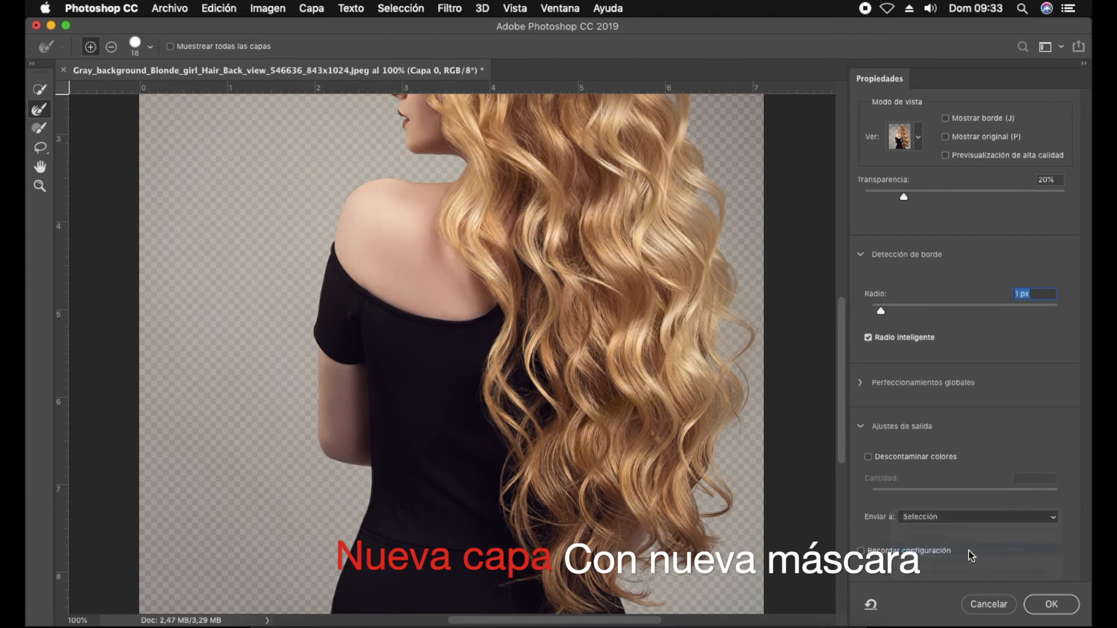
pyautogui.click(1043, 606)
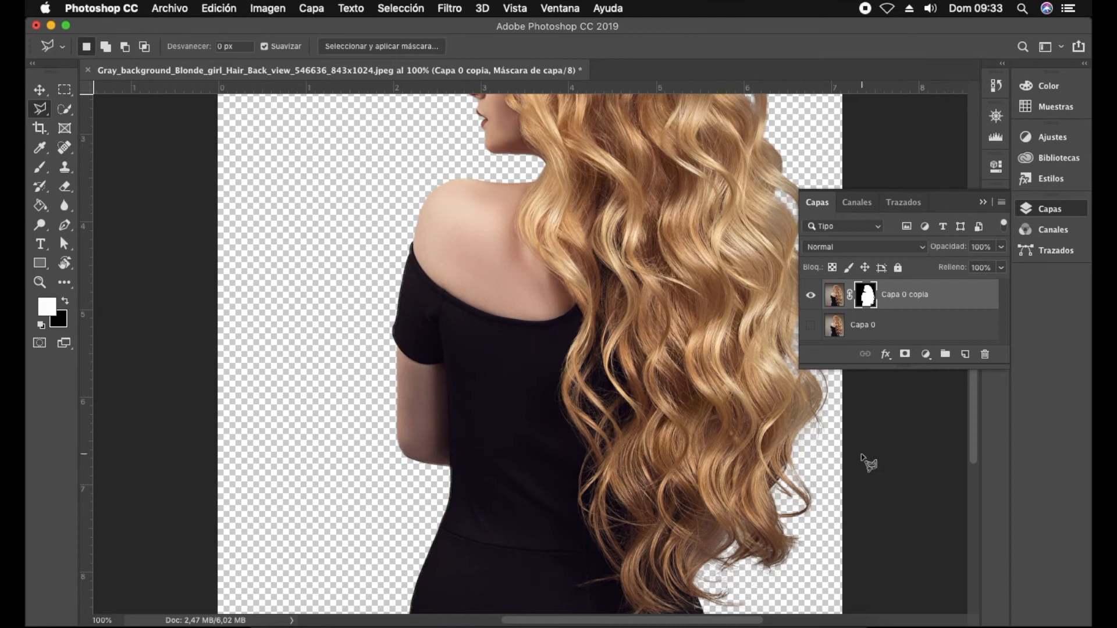
# Step: Place xfn1X.jpeg as an embedded image and move its layer beneath the masked cutout layer
pyautogui.scroll(10, 870, 463)
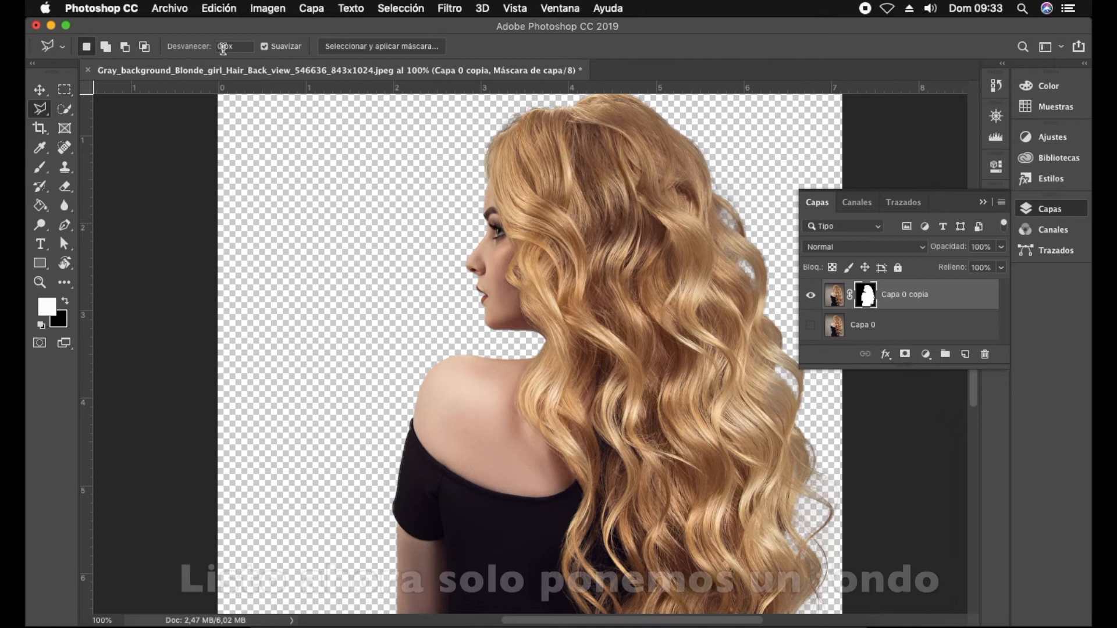
pyautogui.click(172, 9)
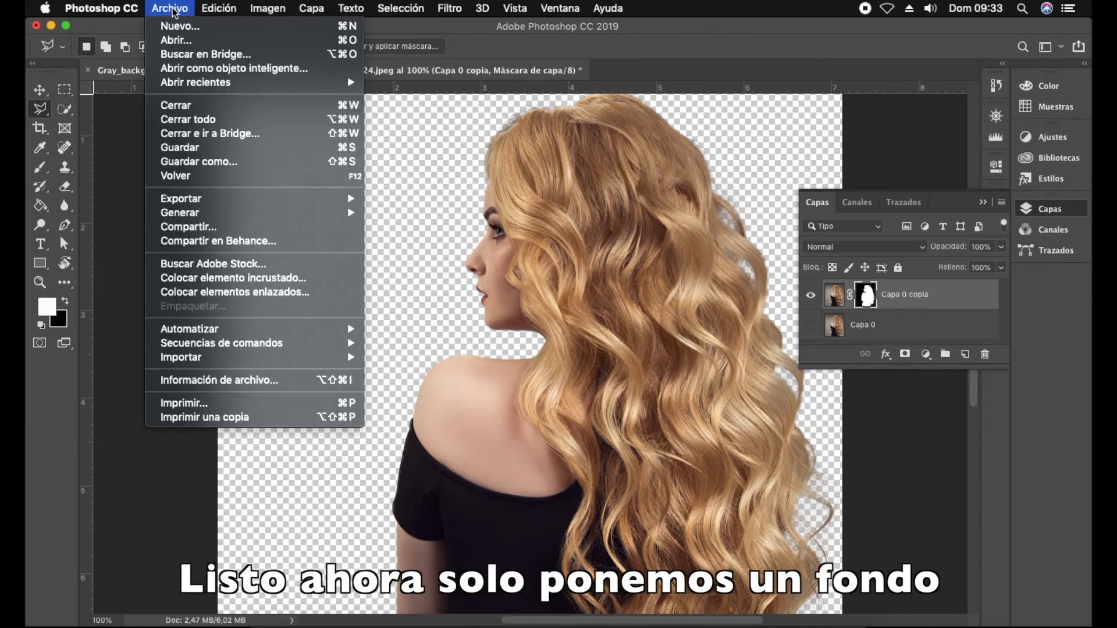
pyautogui.click(214, 278)
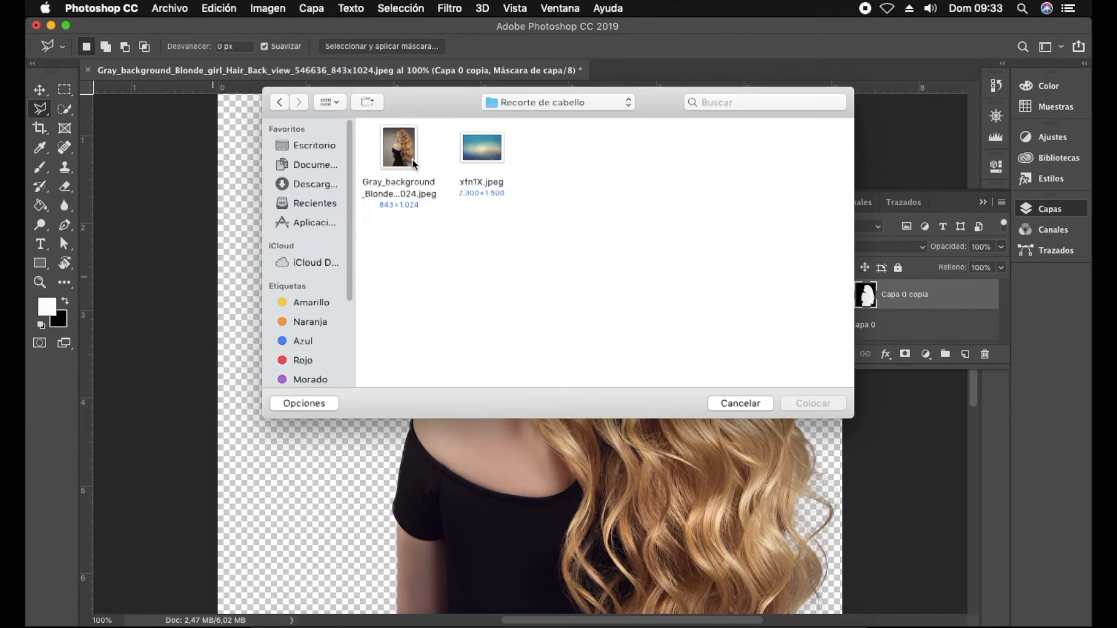
pyautogui.click(490, 156)
pyautogui.click(804, 408)
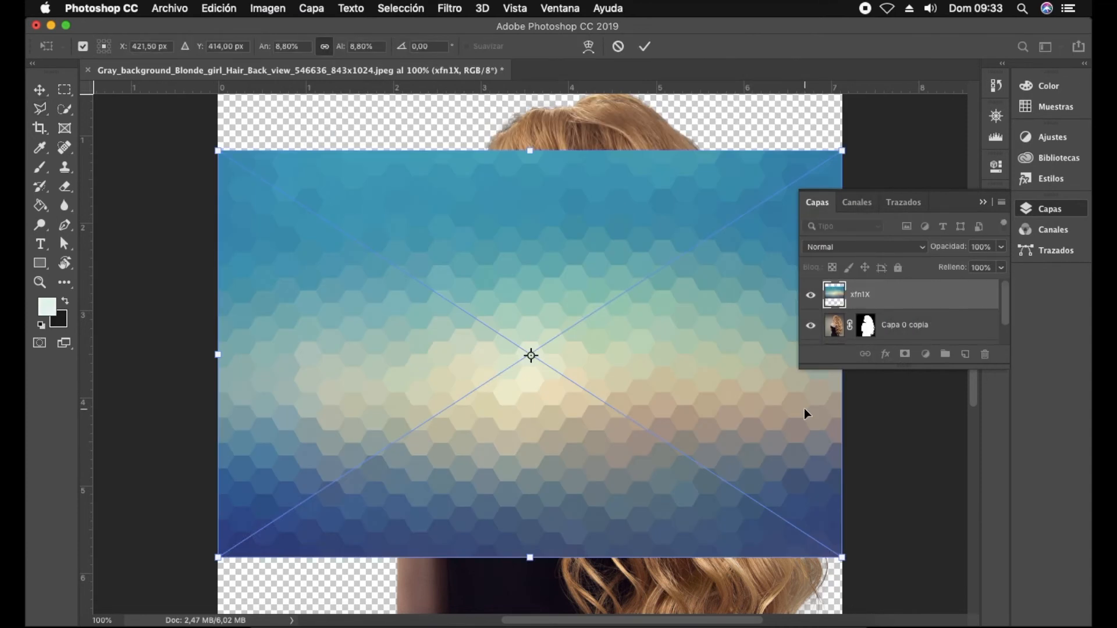
pyautogui.press('Return')
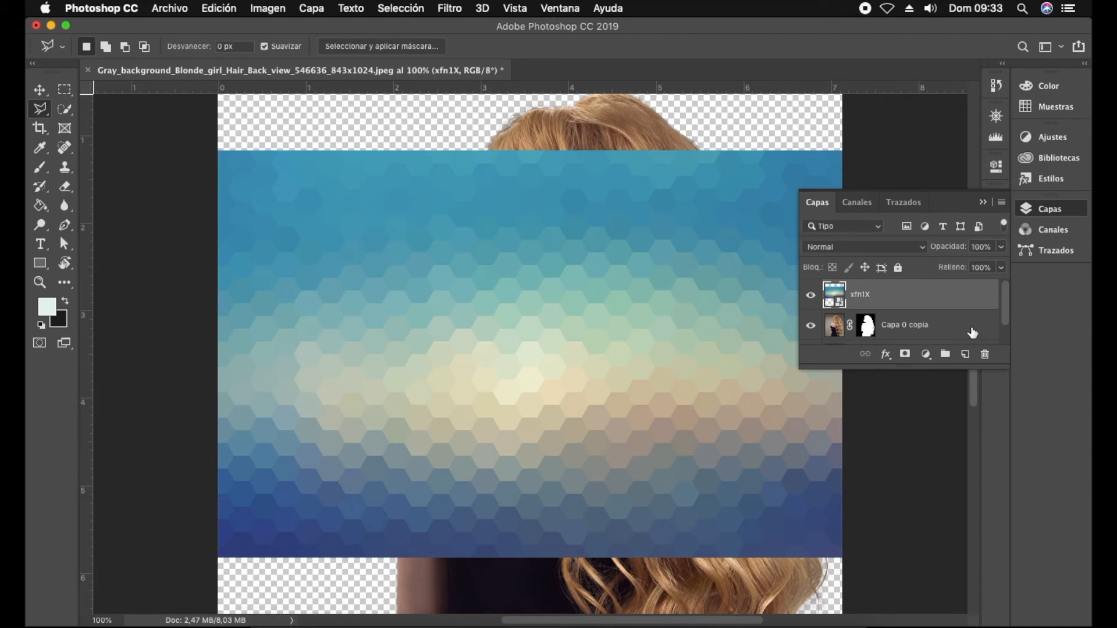
pyautogui.moveTo(954, 299); pyautogui.dragTo(955, 333)
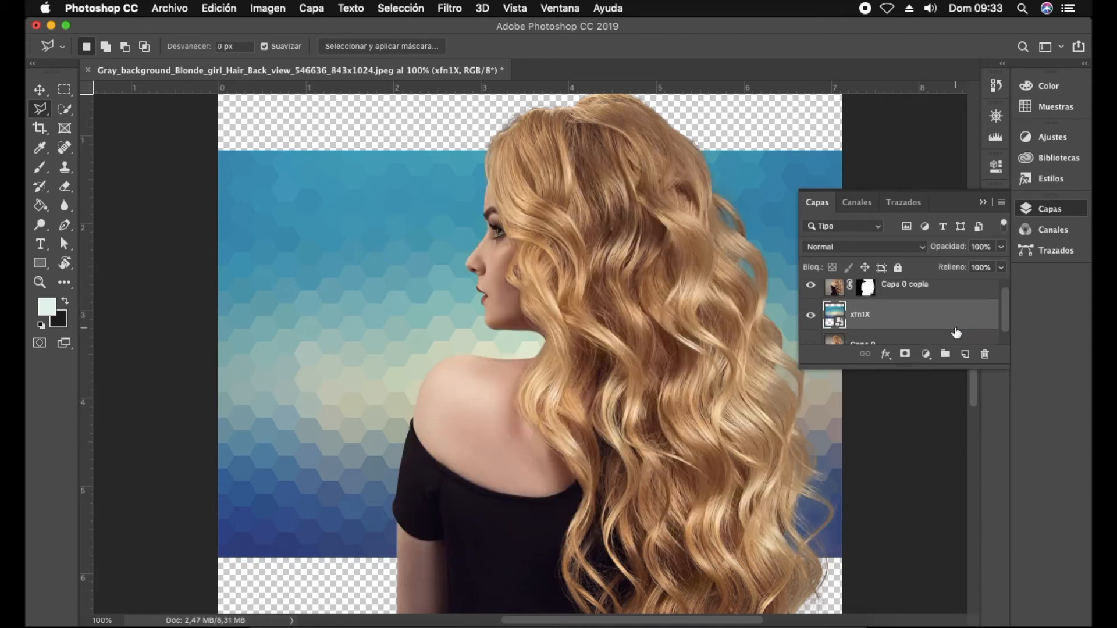
# Step: Move the hexagon background image down the canvas, behind the woman's body
pyautogui.click(38, 91)
pyautogui.scroll(-5, 592, 400)
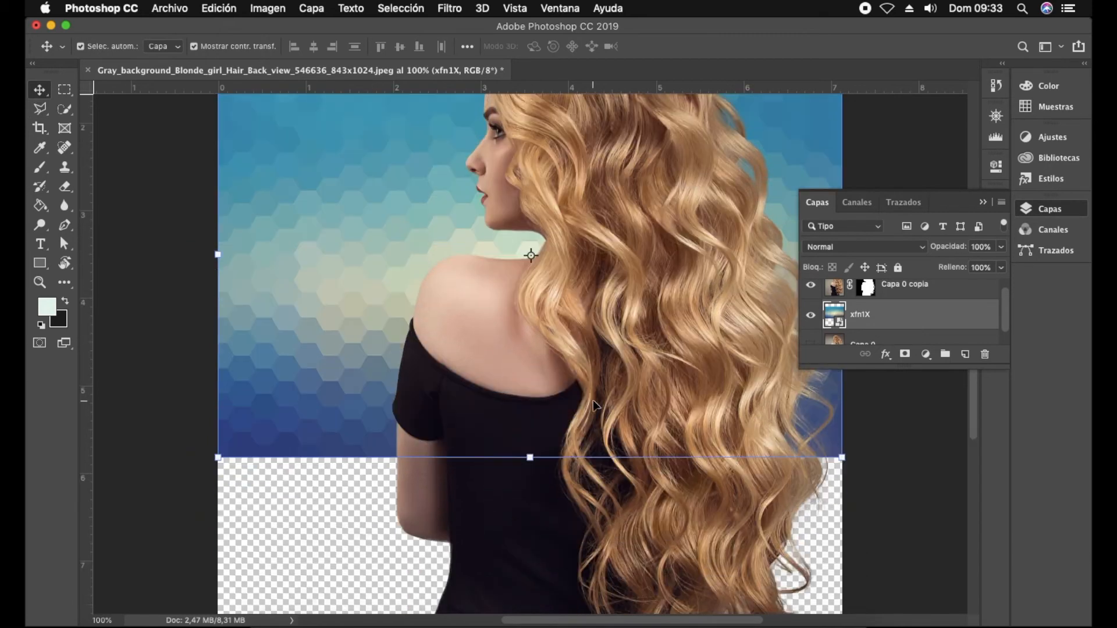
pyautogui.moveTo(367, 336); pyautogui.dragTo(361, 505)
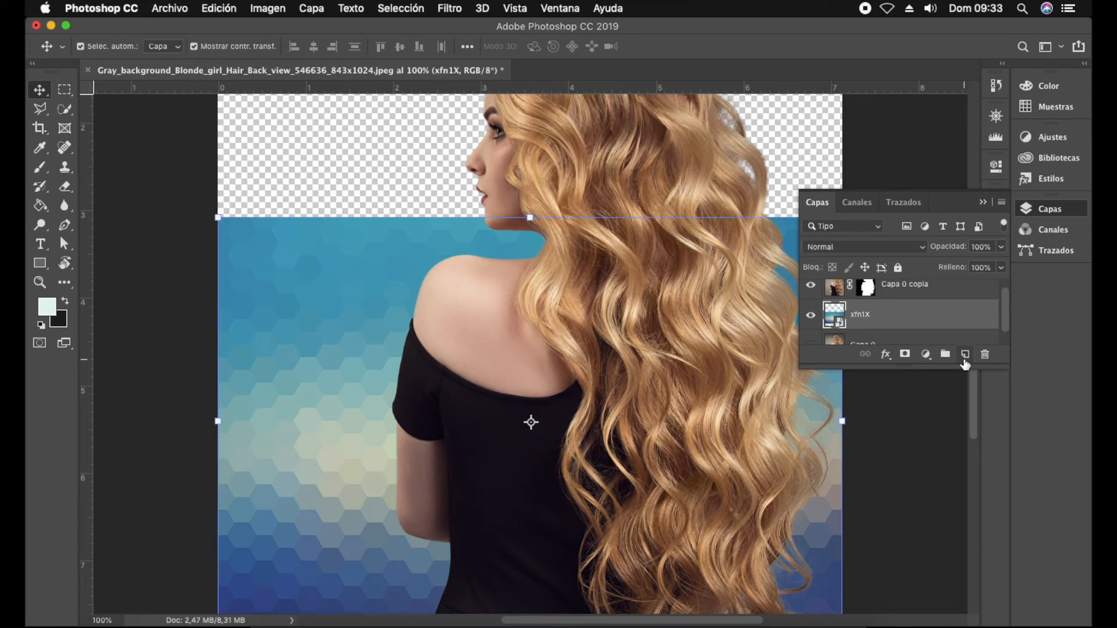
# Step: Add a new layer, fill it with the pale mint foreground color, and place it beneath the xfn1X layer
pyautogui.click(964, 356)
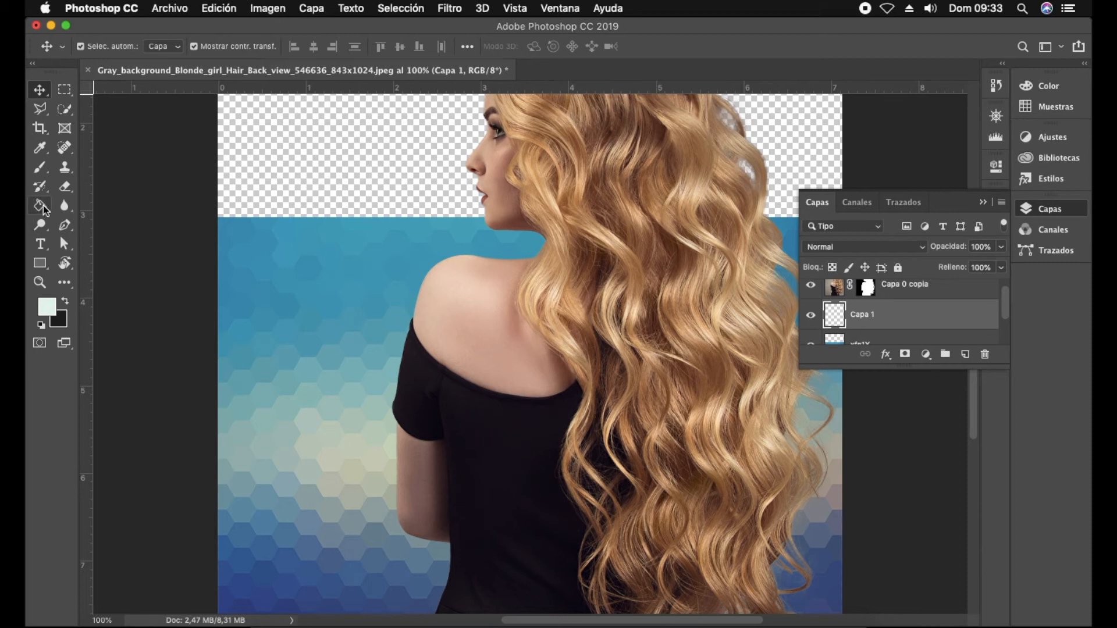
pyautogui.click(44, 210)
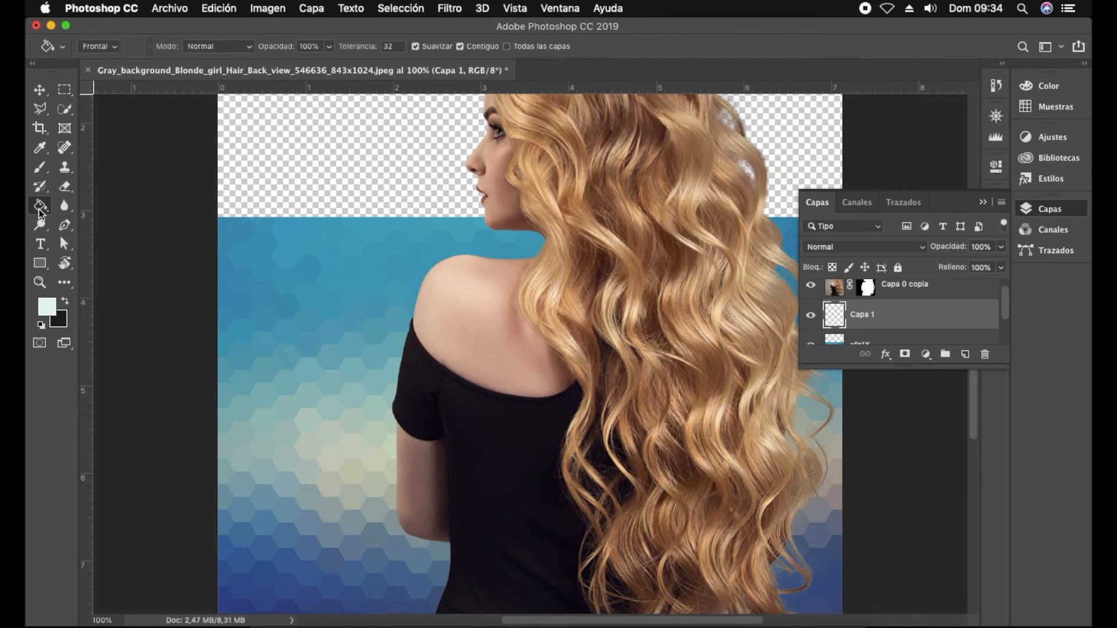
pyautogui.click(300, 179)
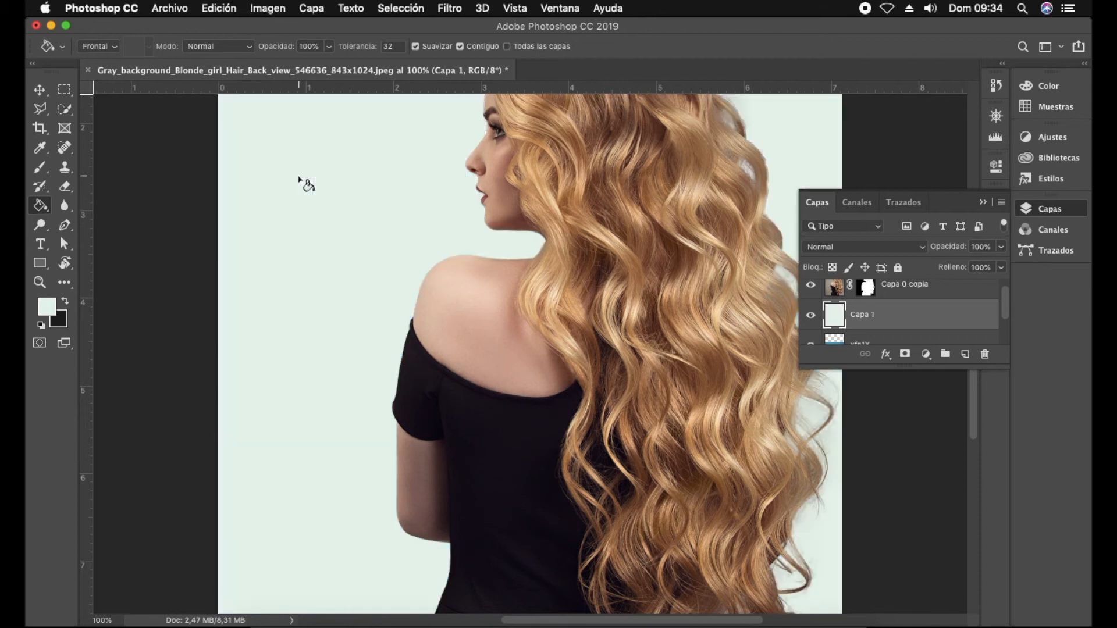
pyautogui.scroll(-1, 919, 329)
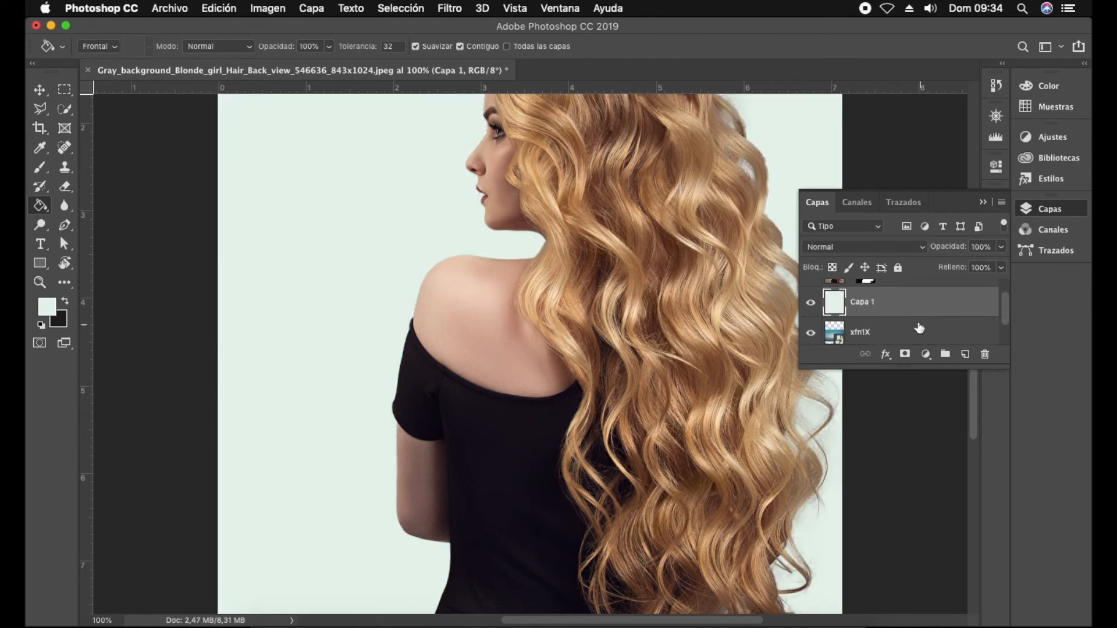
pyautogui.moveTo(910, 317)
pyautogui.mouseDown()
pyautogui.moveTo(909, 347)
pyautogui.moveTo(888, 313)
pyautogui.mouseUp()
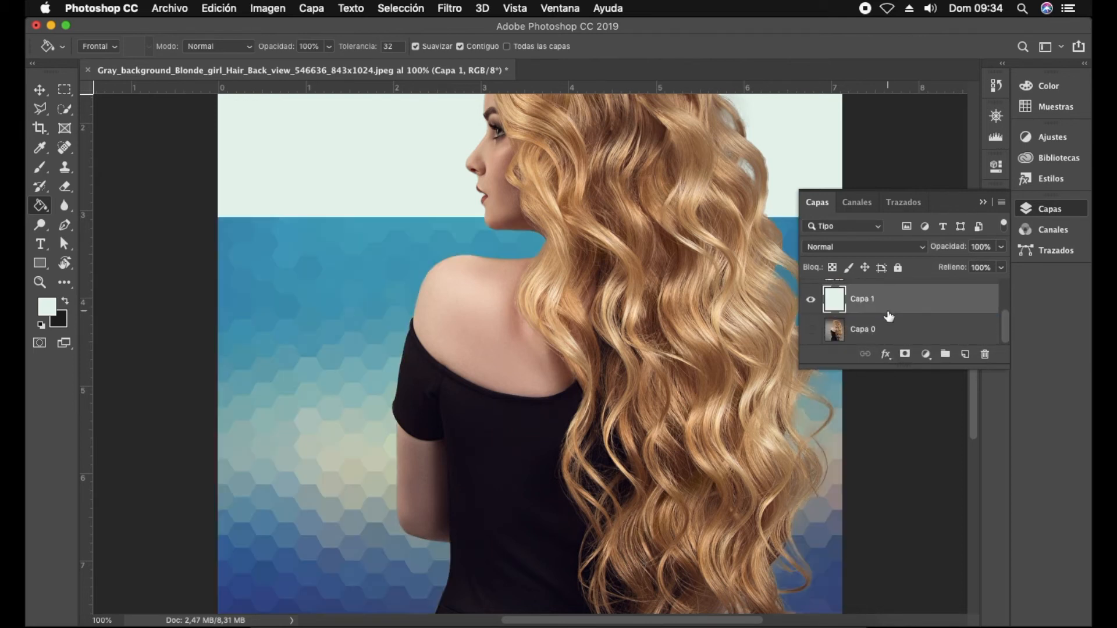
# Step: Move the hexagon background image up until its top edge aligns with the top of the canvas
pyautogui.click(982, 204)
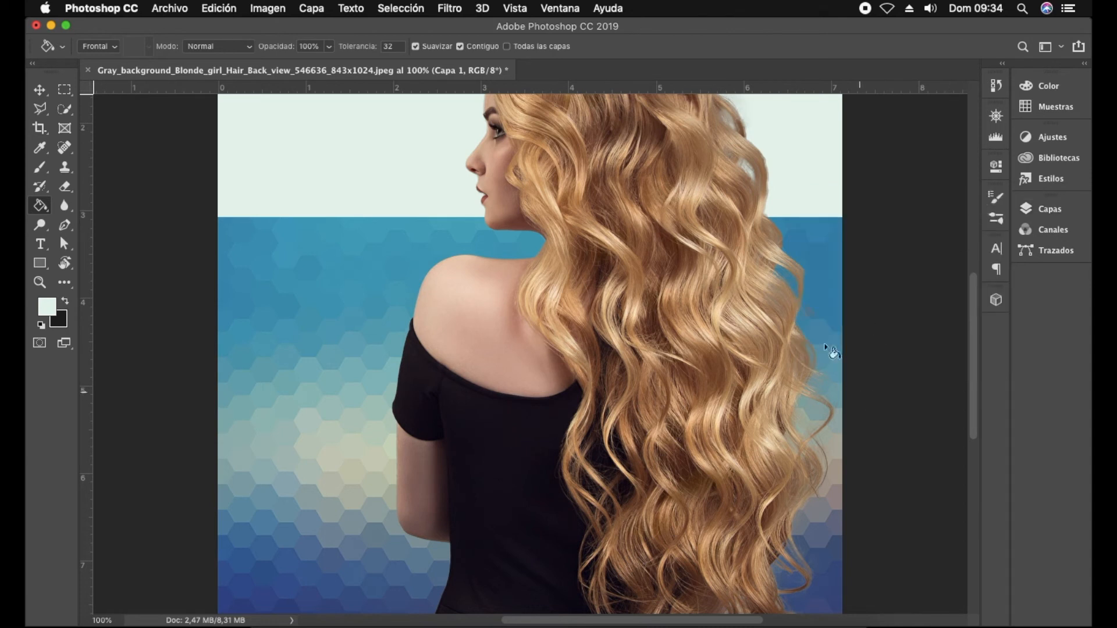
pyautogui.scroll(3, 798, 337)
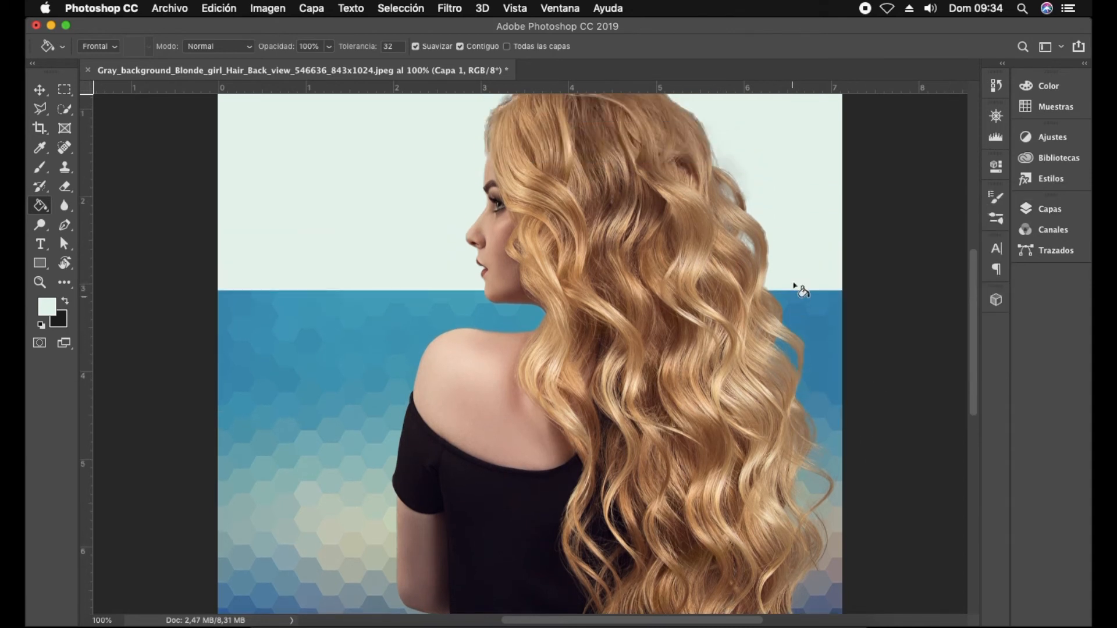
pyautogui.click(39, 89)
pyautogui.click(345, 365)
pyautogui.moveTo(358, 363); pyautogui.dragTo(361, 161)
pyautogui.scroll(5, 372, 282)
pyautogui.moveTo(372, 295); pyautogui.dragTo(373, 223)
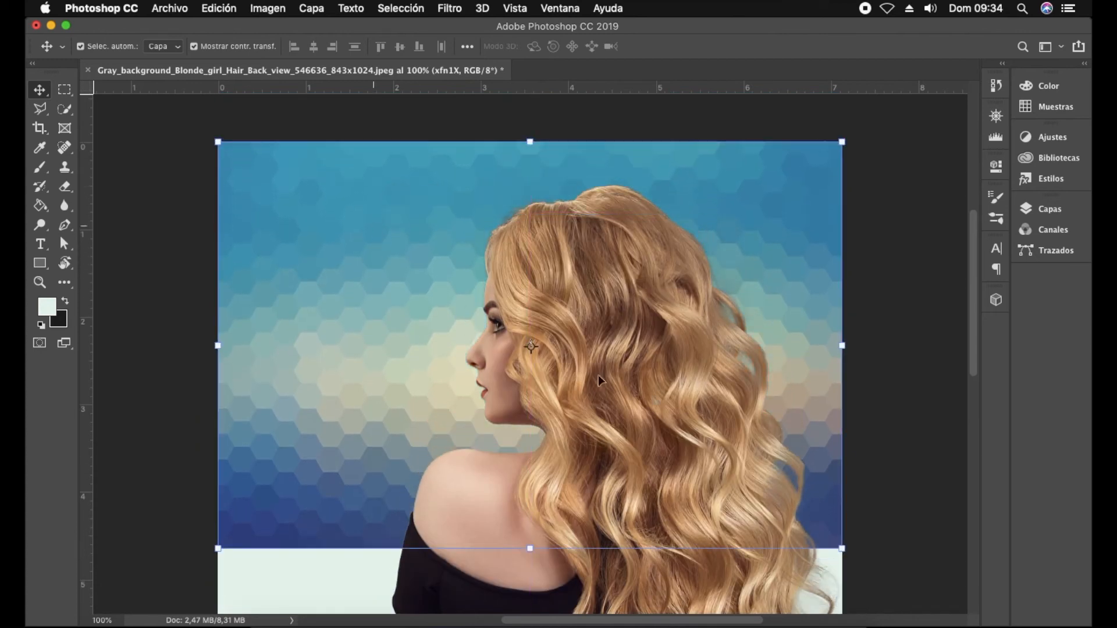
# Step: Brush white on the cutout's layer mask beside the upper curls to reveal the original background, and black to hide it again
pyautogui.click(887, 377)
pyautogui.press('super+plus')
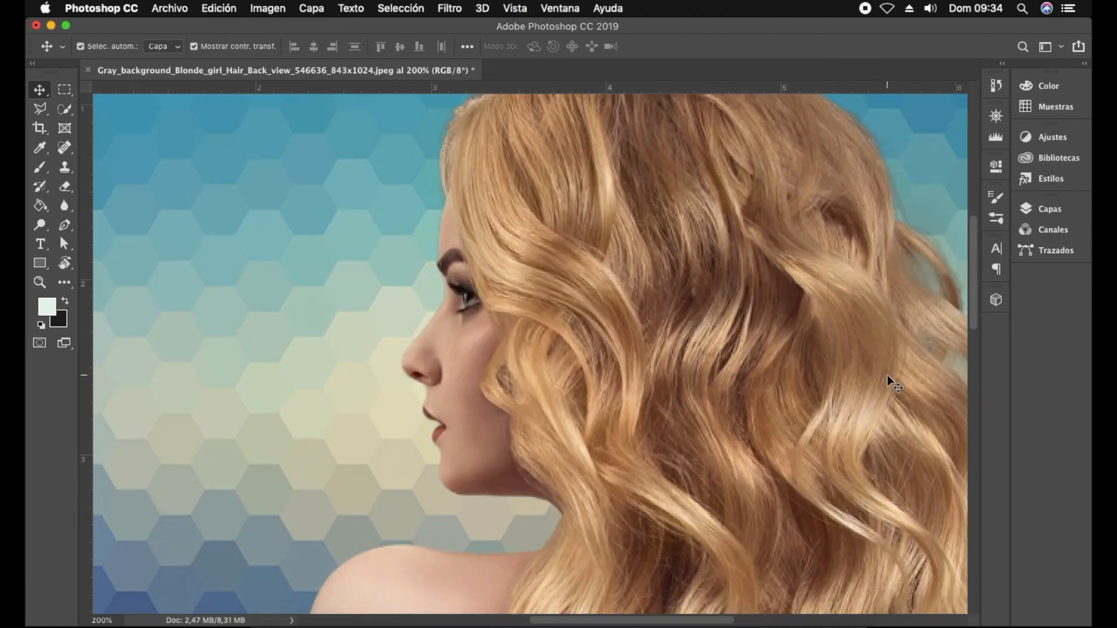
pyautogui.moveTo(651, 619); pyautogui.dragTo(771, 621)
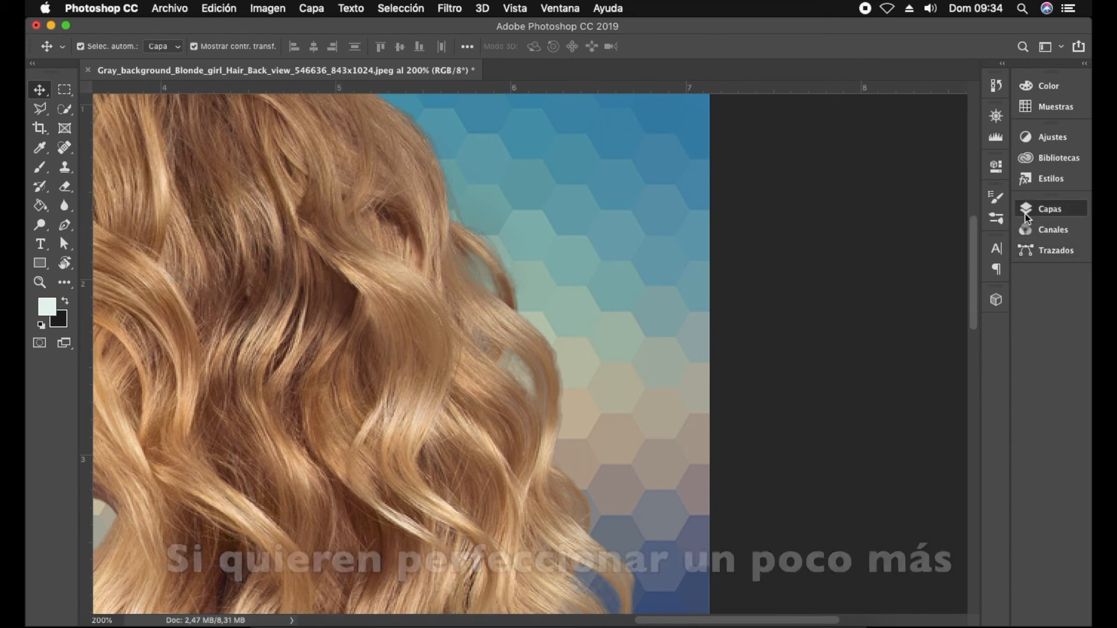
pyautogui.click(1049, 209)
pyautogui.click(866, 297)
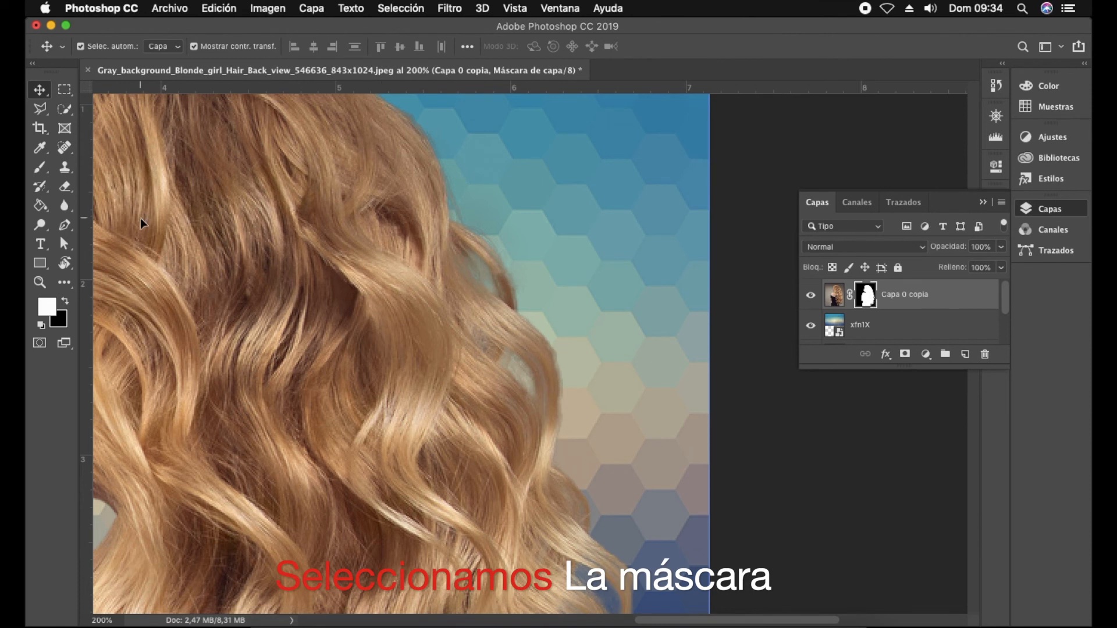
pyautogui.click(42, 168)
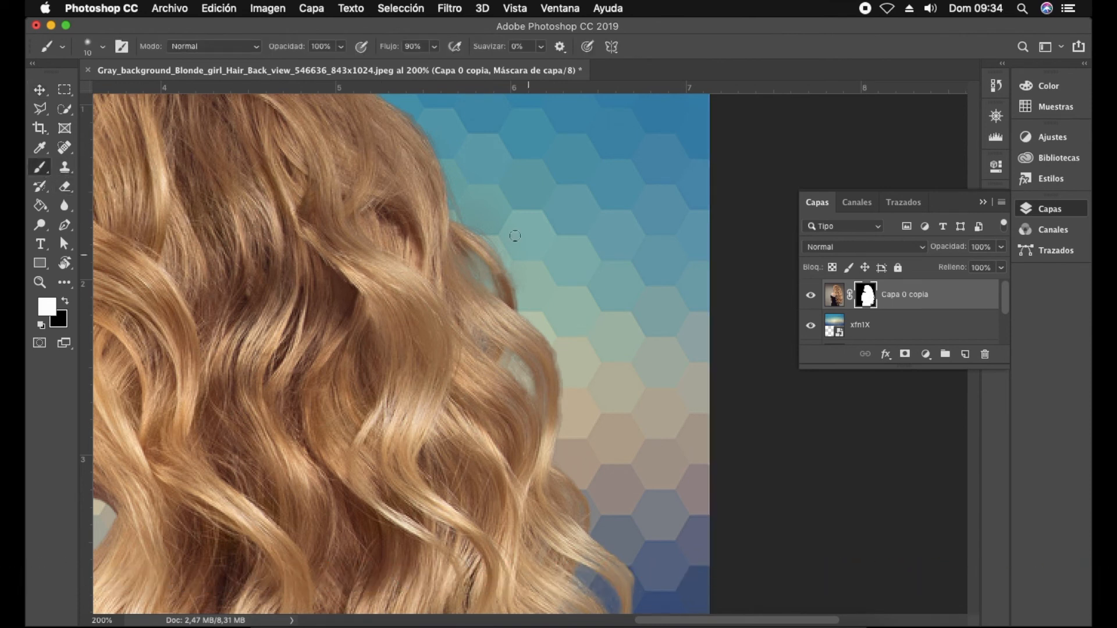
pyautogui.moveTo(481, 220); pyautogui.dragTo(501, 243)
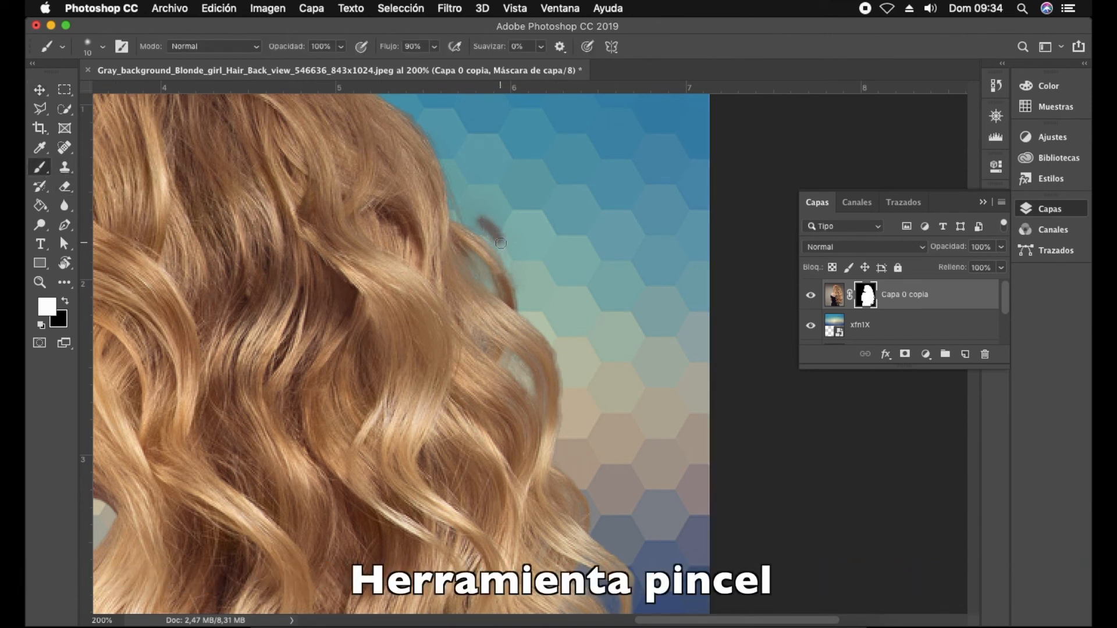
pyautogui.press('x')
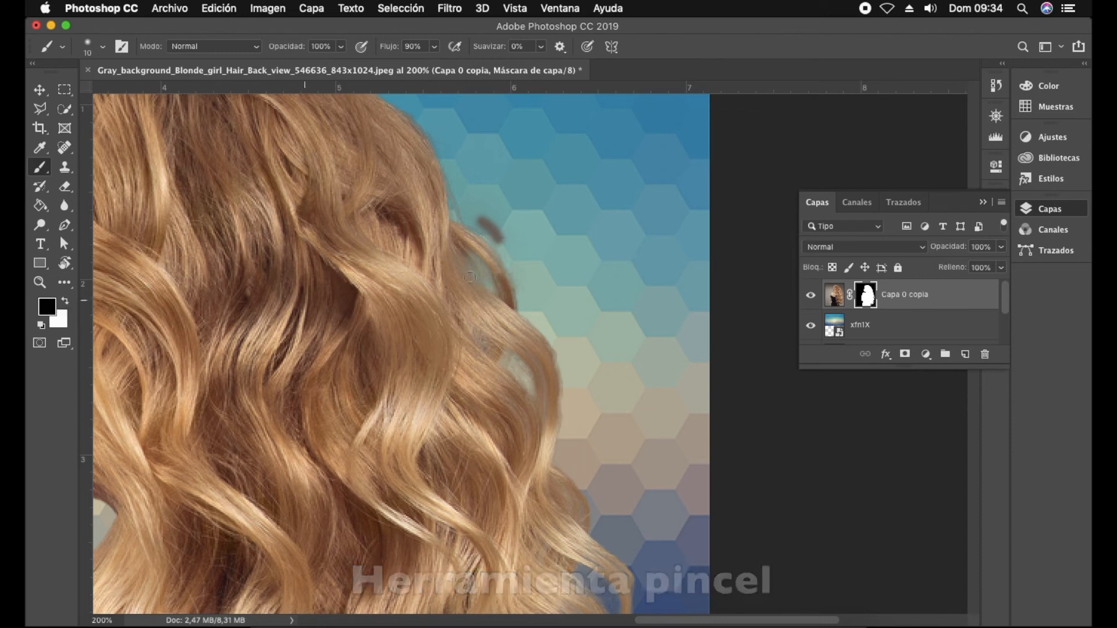
pyautogui.moveTo(477, 216); pyautogui.dragTo(508, 254)
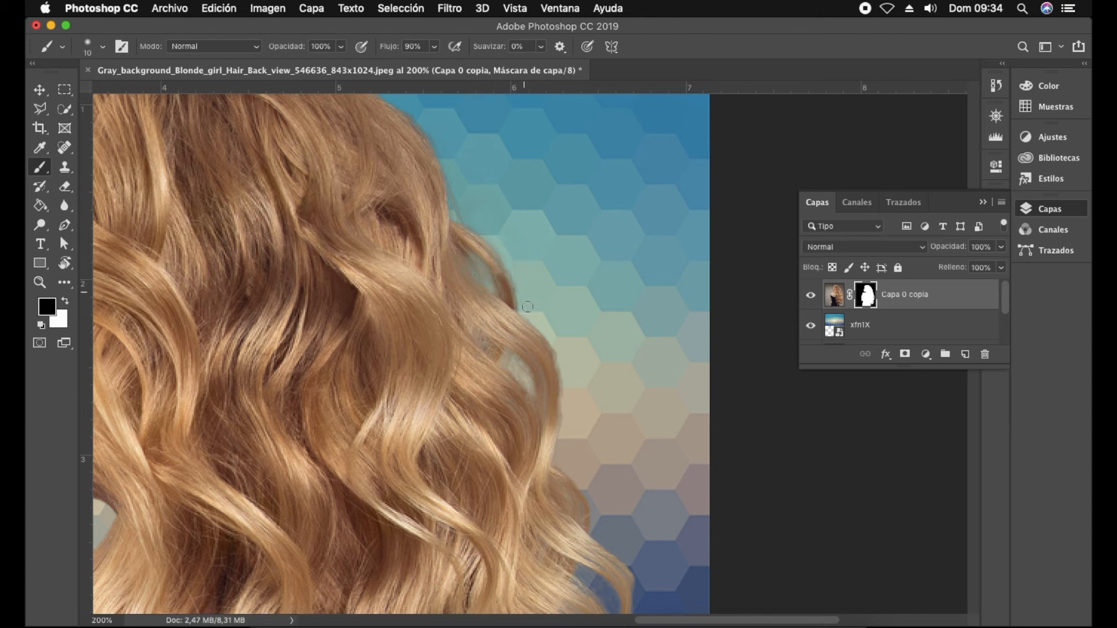
# Step: Examine the masked hair edge from the lower tips to the crown for leftover gray background
pyautogui.scroll(-3, 588, 338)
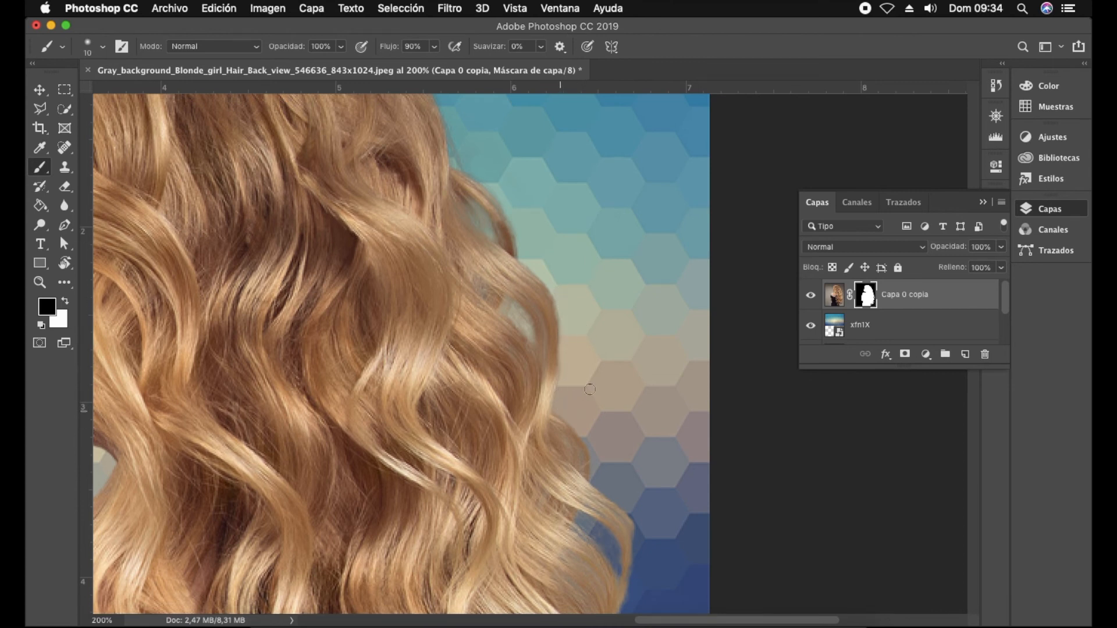
pyautogui.scroll(-15, 558, 398)
pyautogui.scroll(-20, 639, 422)
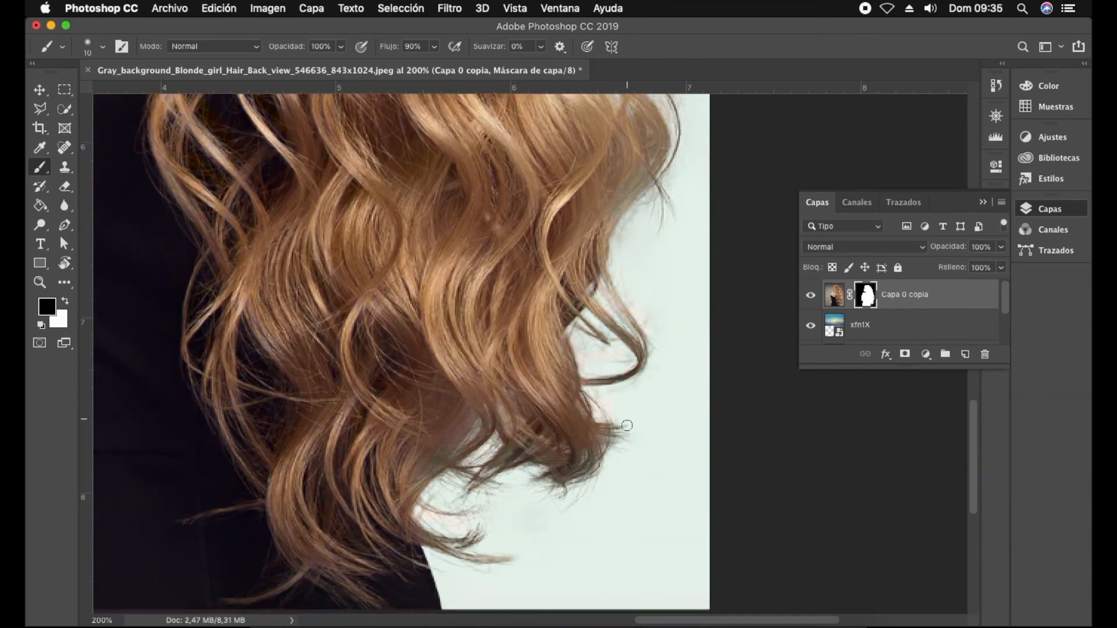
pyautogui.scroll(20, 582, 419)
pyautogui.scroll(17, 520, 430)
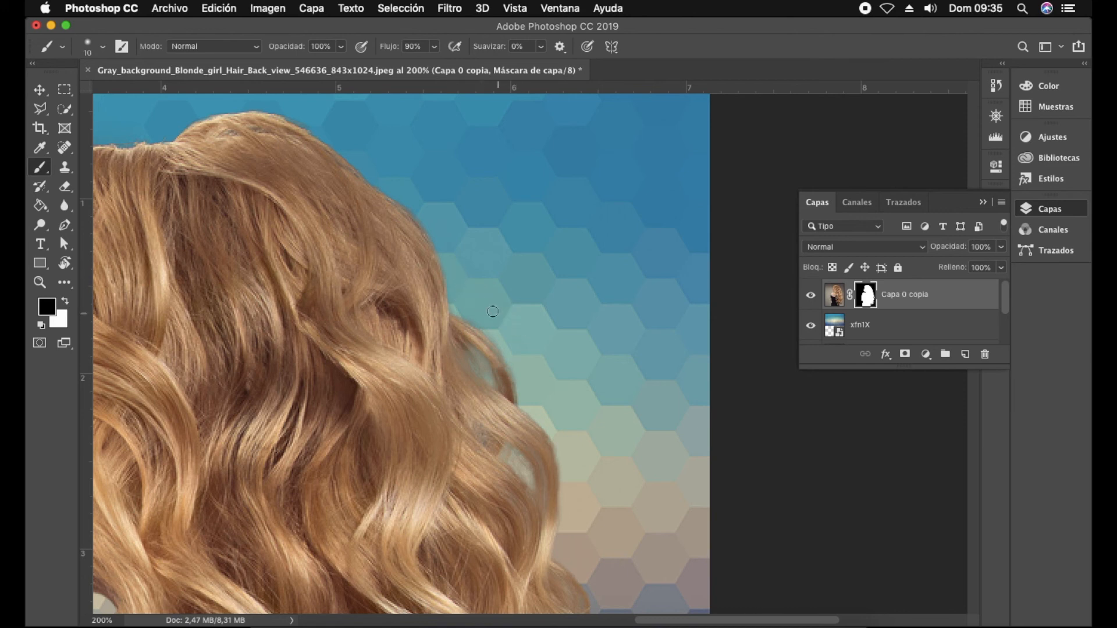
pyautogui.scroll(3, 322, 217)
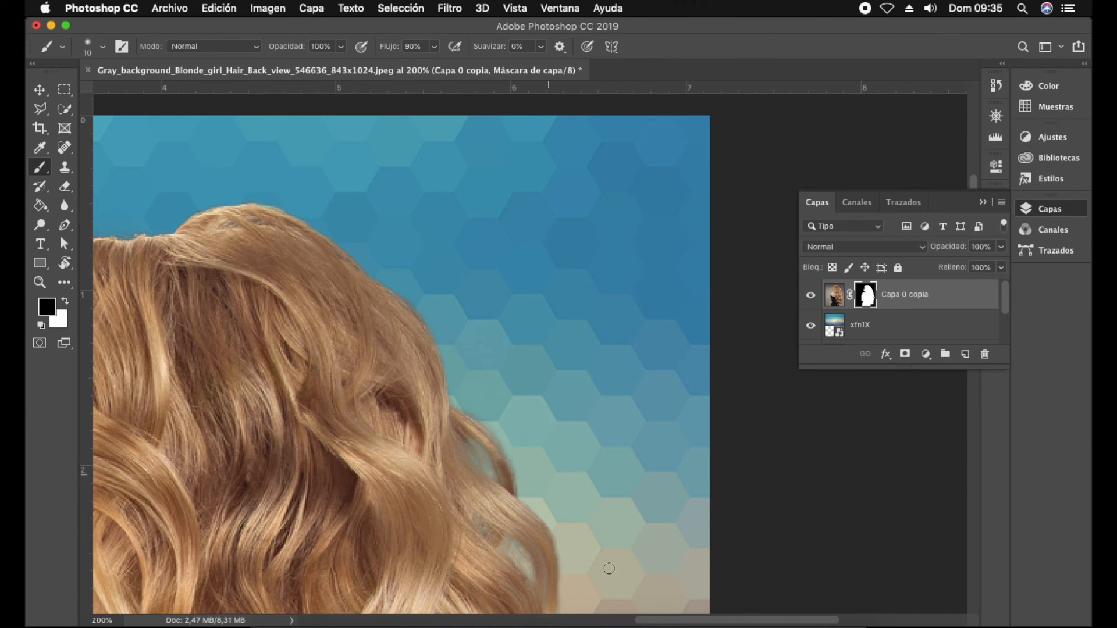
pyautogui.moveTo(684, 622); pyautogui.dragTo(599, 616)
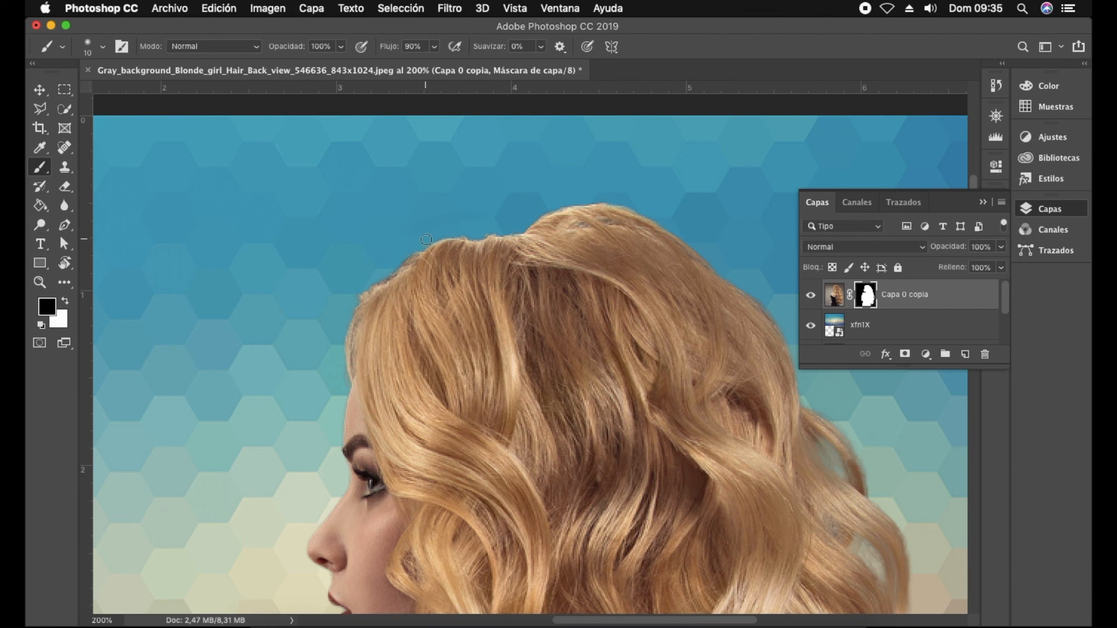
# Step: Compare the full cutout against the plain and hexagon backdrops by hiding and showing the xfn1X layer
pyautogui.press('super+minus')
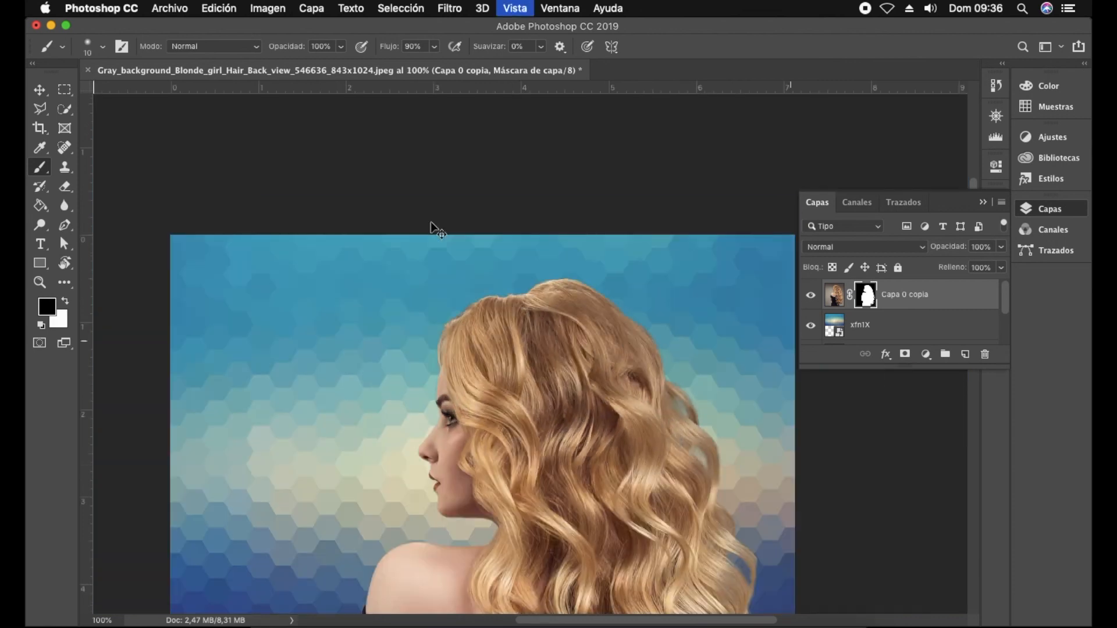
pyautogui.click(45, 91)
pyautogui.press('super+minus')
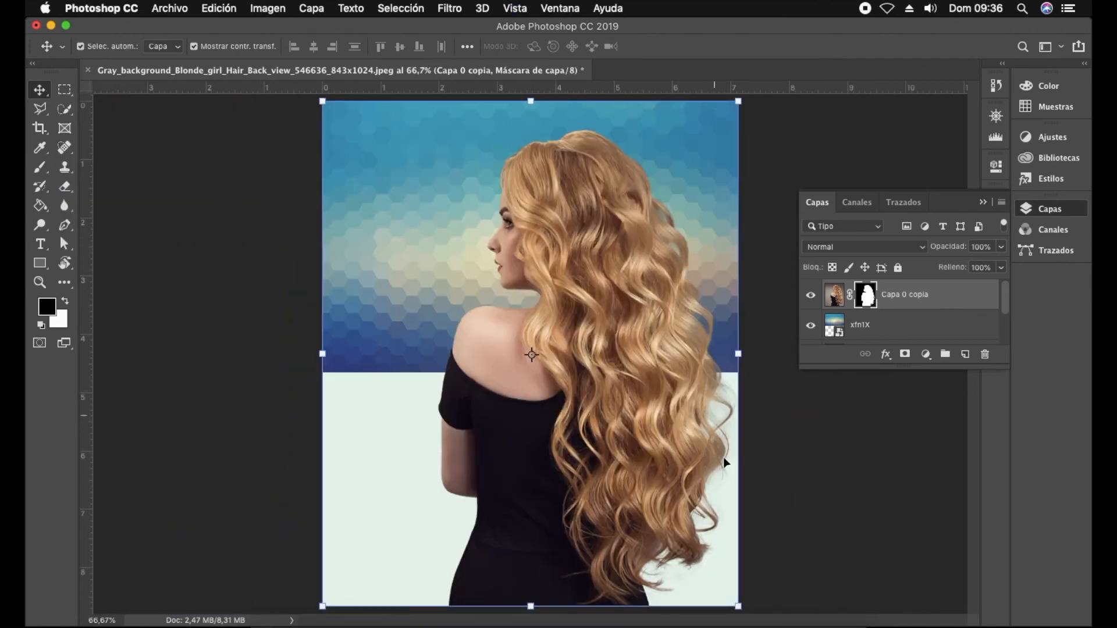
pyautogui.click(771, 506)
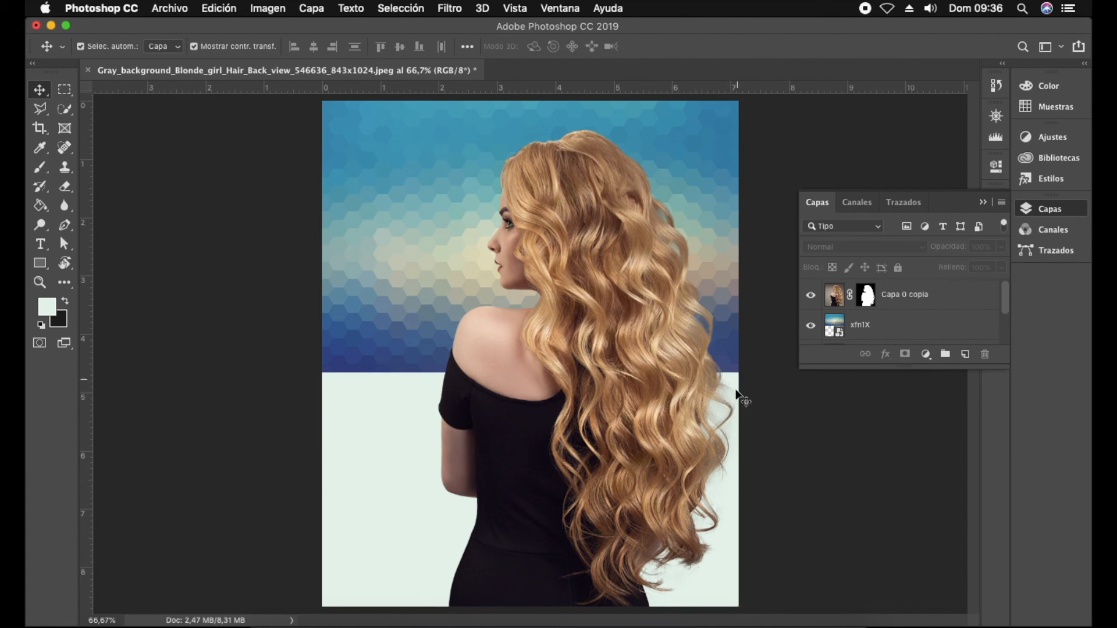
pyautogui.click(811, 327)
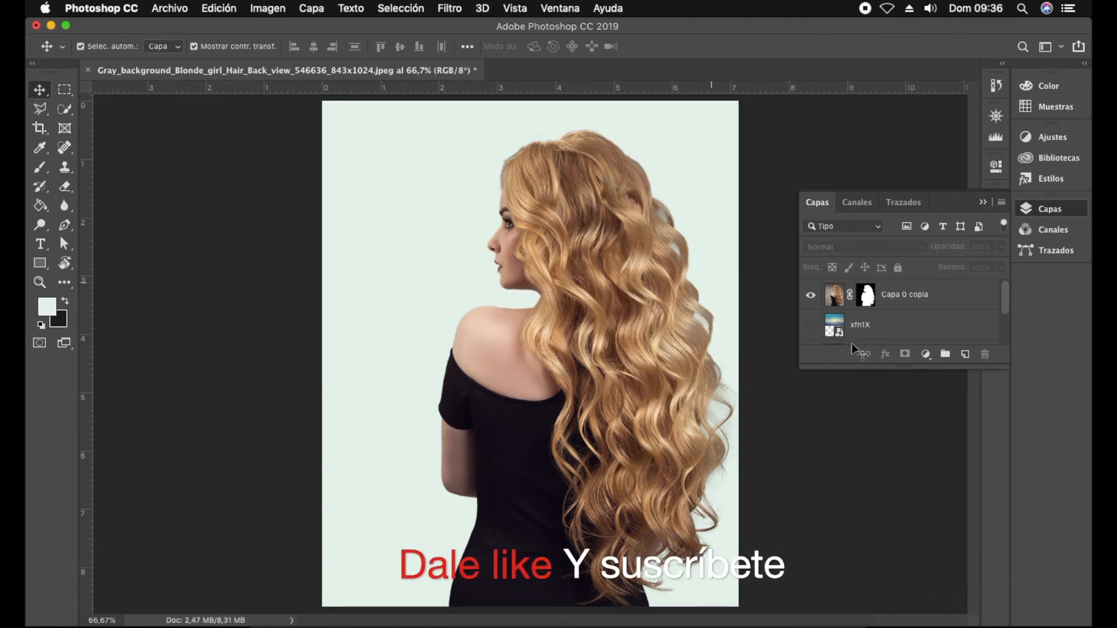
pyautogui.click(811, 327)
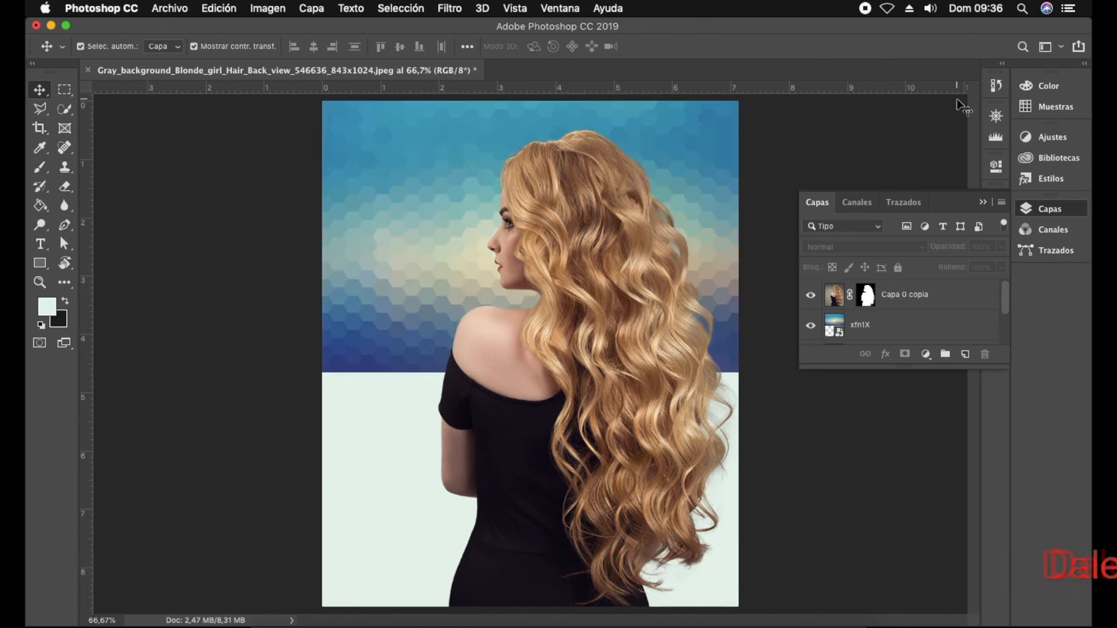